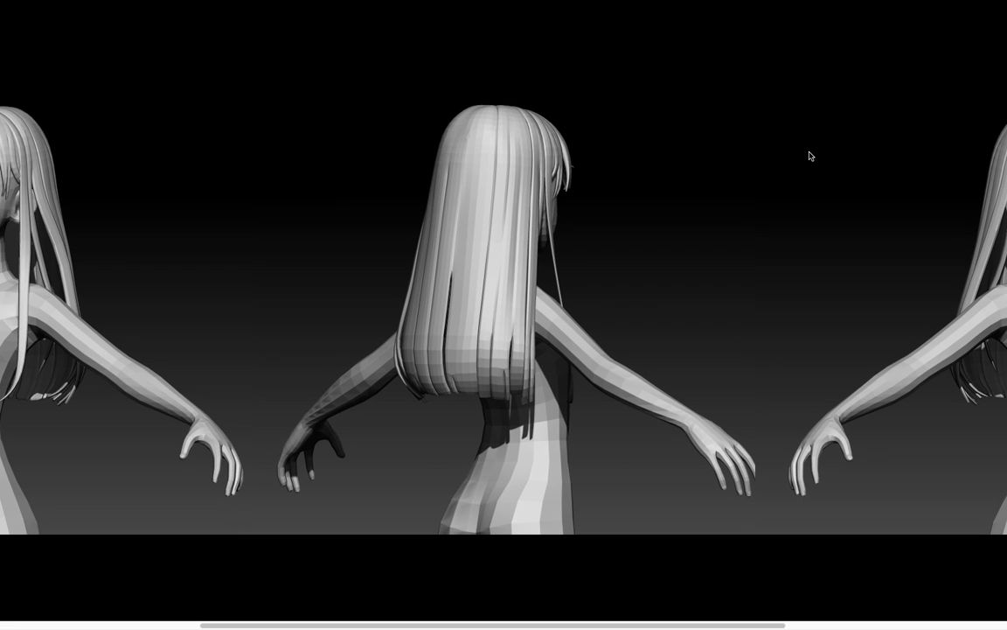
Examine the three rendered views of the low-poly long-haired character, and open the recorded hair retopology session.
scroll(811, 157, down, 2)
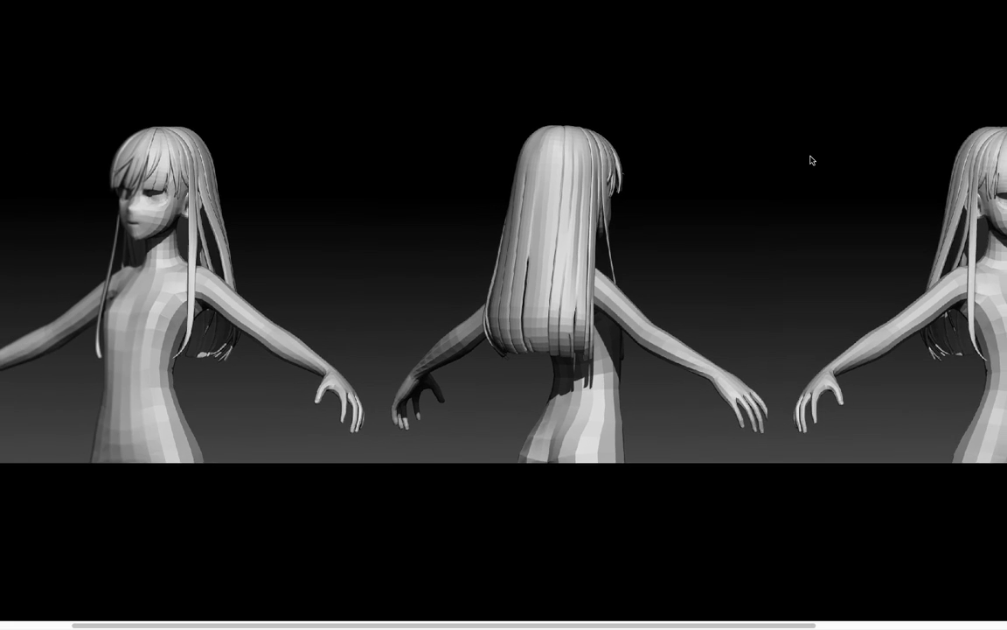
scroll(811, 158, up, 1)
scroll(810, 159, right, 3)
scroll(810, 158, right, 4)
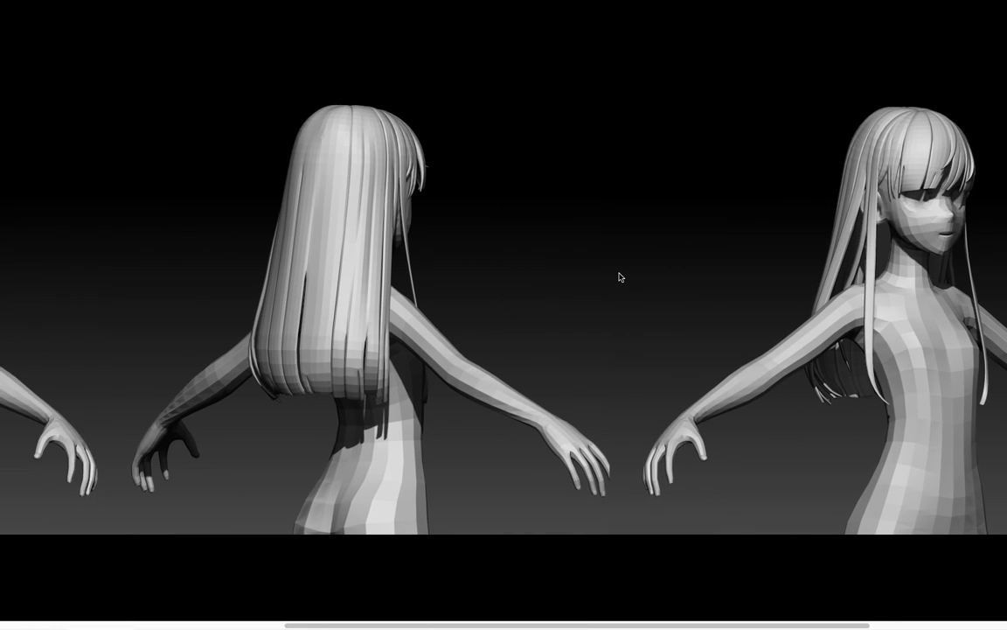
scroll(619, 278, down, 2)
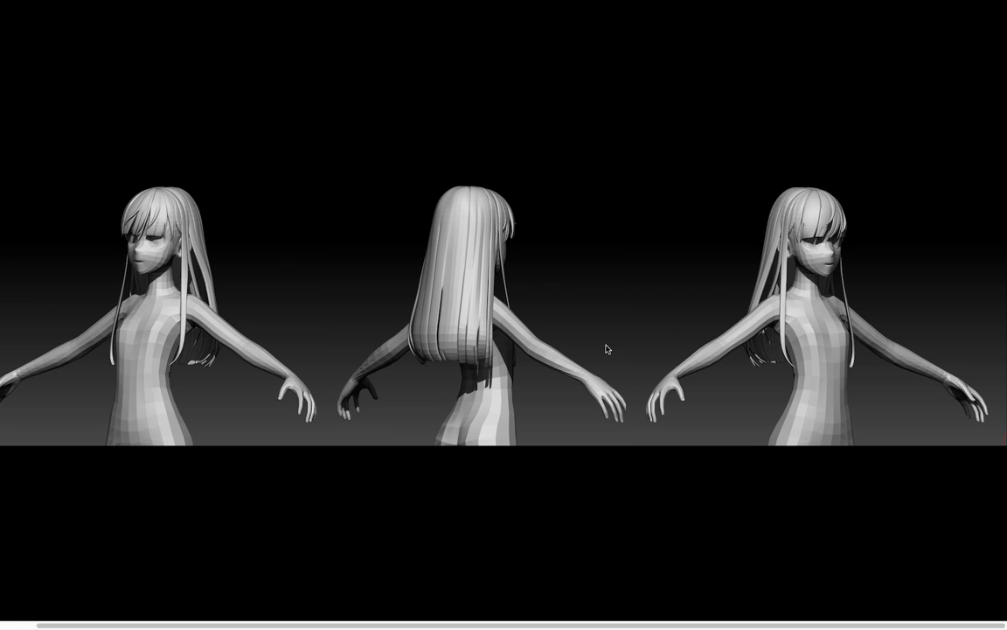
scroll(606, 349, down, 1)
key(ctrl+Right)
double_click(233, 333)
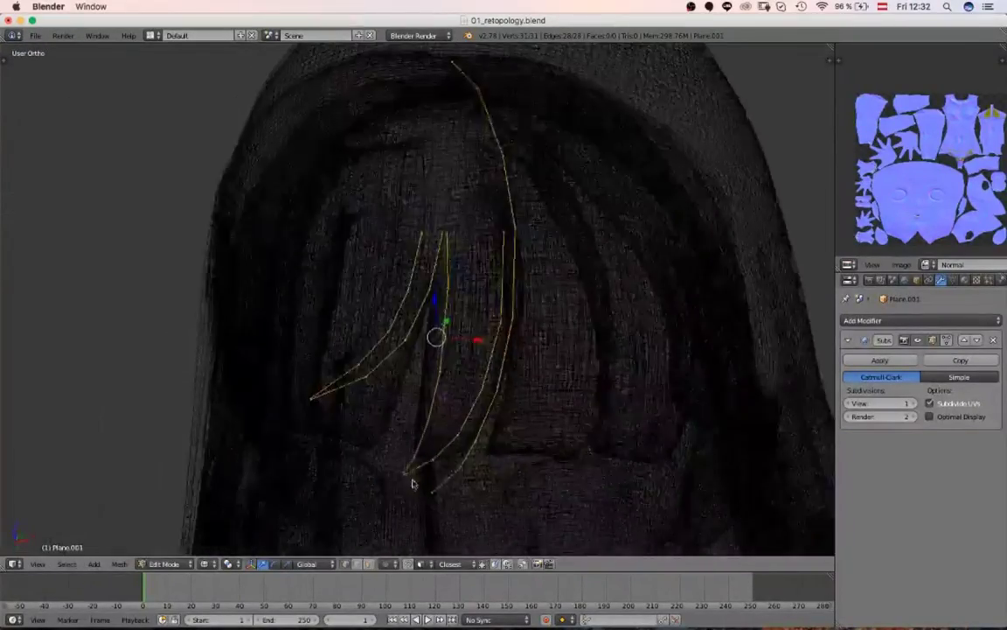
Select the central fringe strand's edge line from root to tip and duplicate it beside the original.
middle_drag(414, 484, 453, 400)
right_click(444, 225)
ctrl+right_click(459, 358)
ctrl+right_click(421, 487)
key(z)
middle_drag(532, 434, 453, 443)
key(shift+d)
click(460, 463)
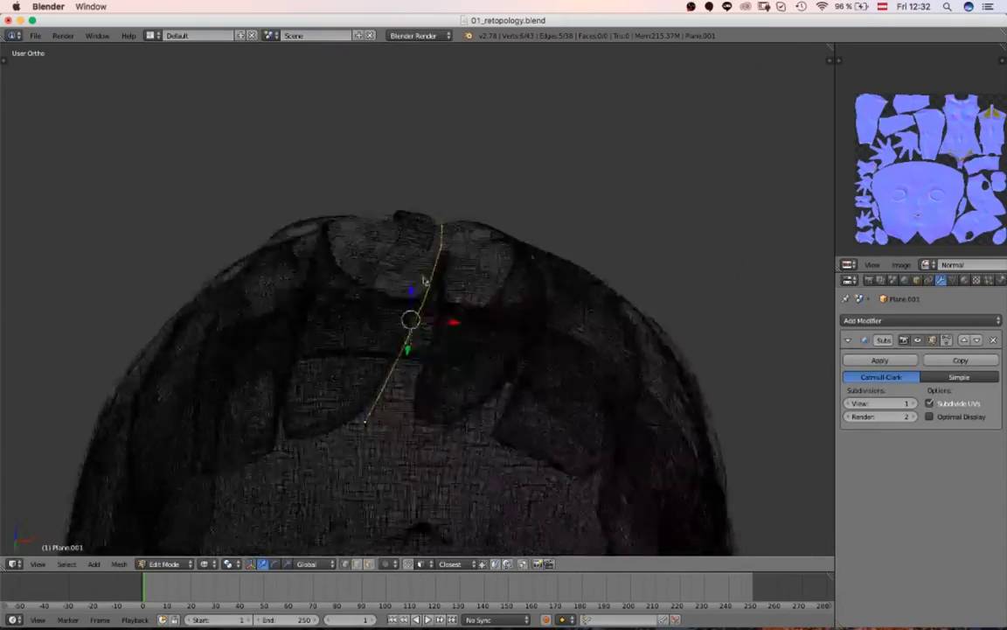
Rotate the duplicated edge line to follow the sculpted central fringe strand.
key(z)
middle_drag(426, 280, 453, 180)
key(r)
click(414, 488)
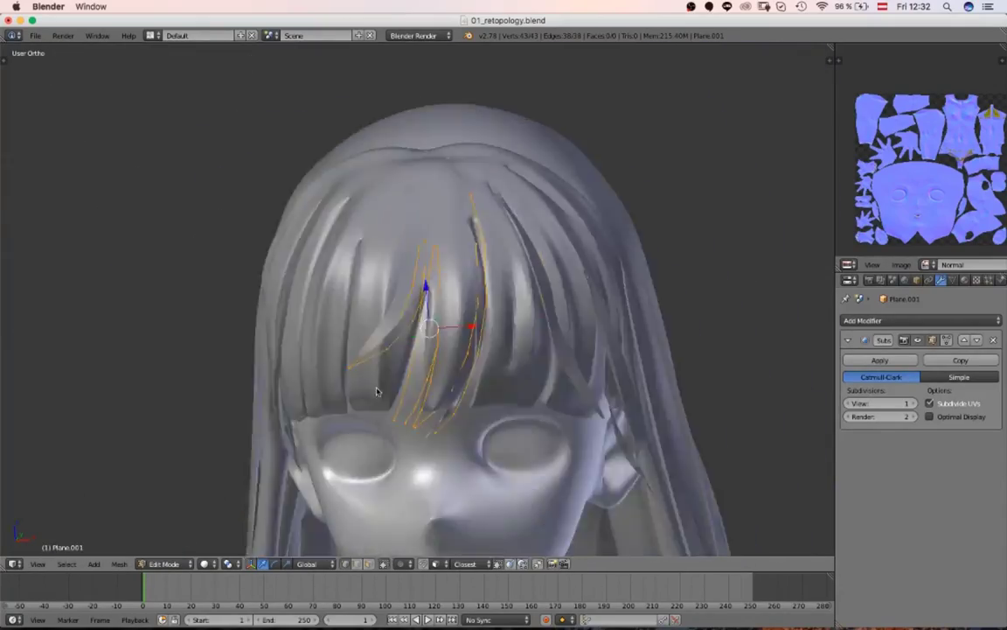
Check the traced strand outlines against the sculpted fringe in wireframe and solid shading from several angles.
key(z)
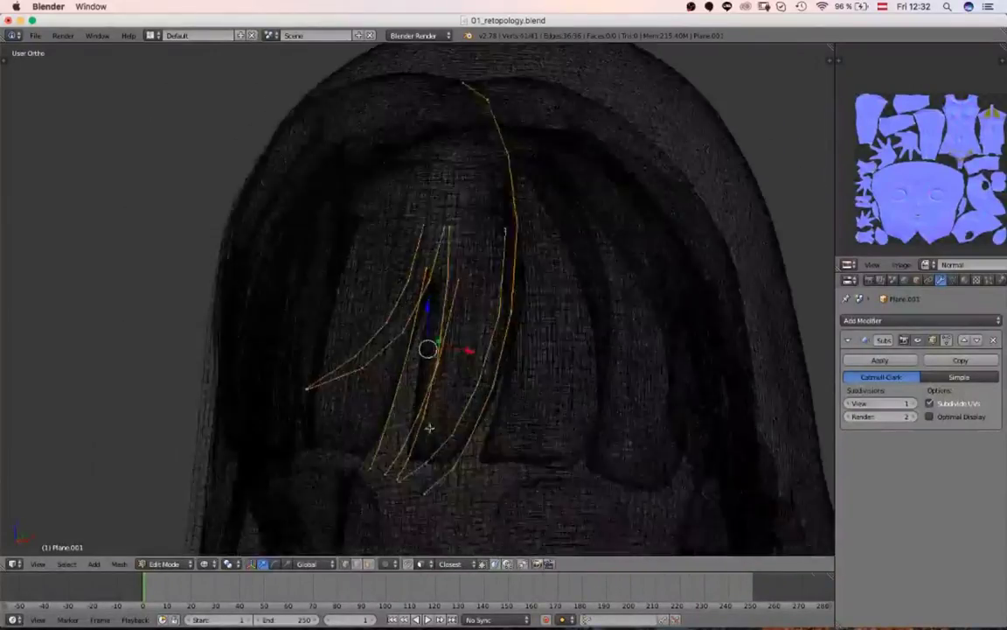
mouse_move(430, 427)
middle_down()
mouse_move(484, 270)
mouse_move(461, 290)
mouse_move(488, 320)
middle_up()
key(a)
key(z)
key(z)
middle_drag(481, 376, 428, 398)
key(a)
key(a)
key(a)
scroll(475, 351, down, 3)
key(z)
scroll(429, 347, up, 4)
Move the lowest vertex of the duplicated edge line near the central strand's tip above the nose bridge.
right_click(392, 321)
scroll(430, 348, down, 4)
scroll(407, 351, up, 5)
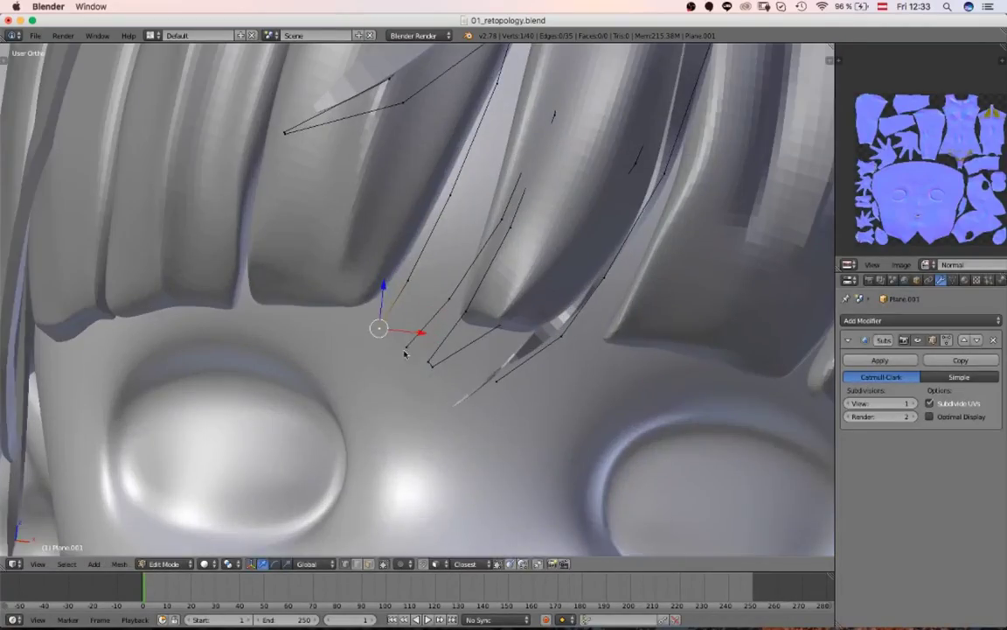
key(g)
click(416, 378)
key(a)
key(a)
scroll(416, 378, down, 3)
middle_drag(416, 378, 457, 373)
scroll(456, 373, down, 4)
key(a)
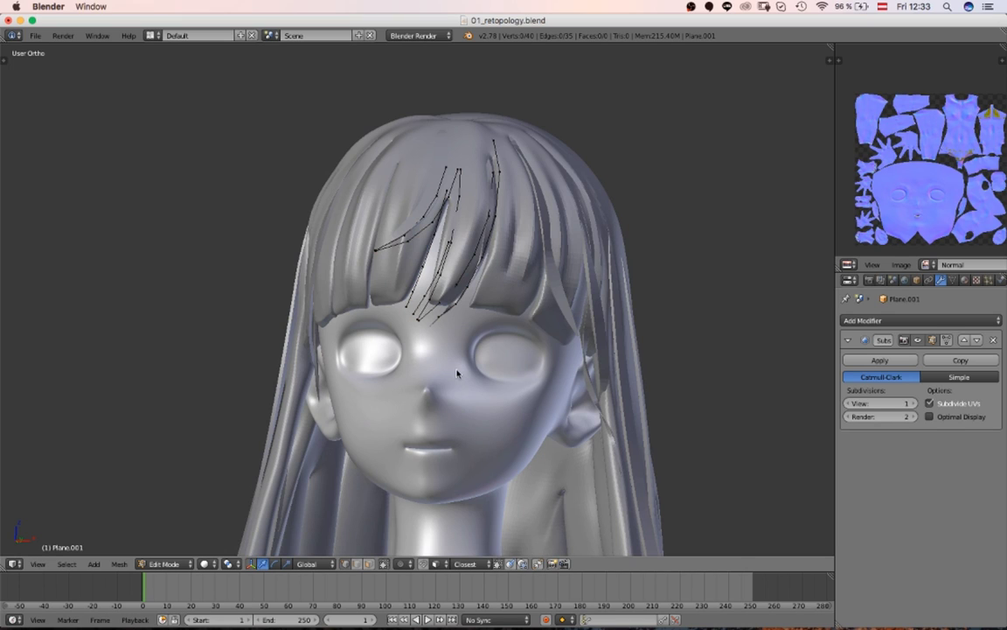
mouse_move(465, 281)
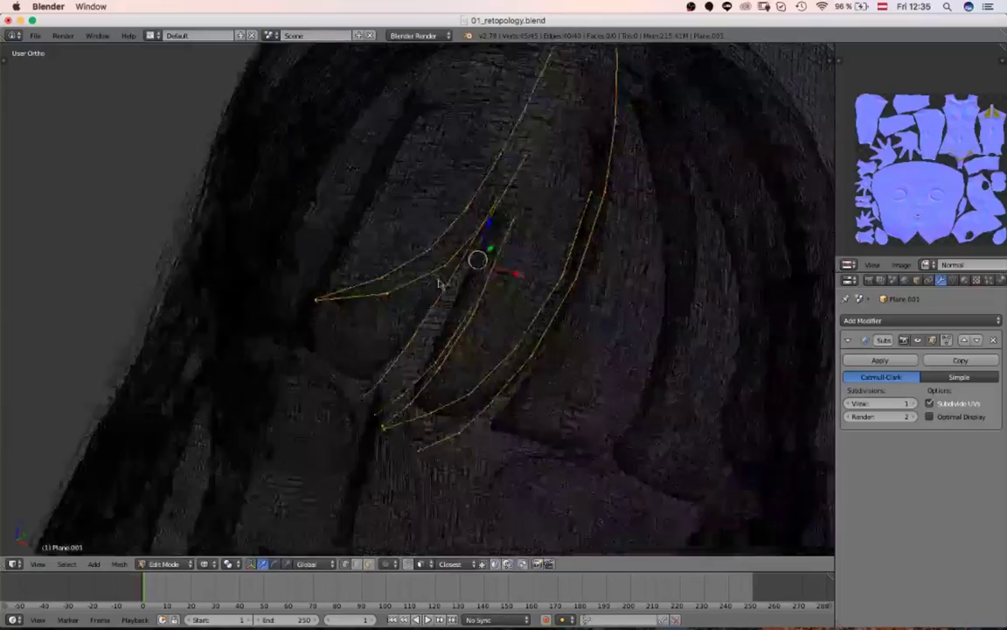
Select the linked vertices of a fringe strand outline and duplicate them.
middle_drag(440, 285, 365, 306)
scroll(257, 373, down, 5)
scroll(465, 396, up, 3)
key(a)
key(l)
key(z)
mouse_move(516, 286)
middle_down()
mouse_move(477, 337)
mouse_move(537, 295)
mouse_move(490, 239)
mouse_move(496, 332)
mouse_move(448, 301)
mouse_move(476, 209)
mouse_move(409, 298)
mouse_move(338, 529)
mouse_move(506, 280)
mouse_move(393, 325)
mouse_move(413, 325)
middle_up()
key(z)
key(shift+d)
scroll(537, 295, up, 2)
key(z)
key(z)
key(z)
scroll(409, 298, up, 2)
scroll(410, 298, down, 4)
scroll(413, 325, up, 2)
Move a vertex of the duplicated strand outline onto the sculpted fringe.
right_click(413, 325)
key(g)
middle_drag(468, 302, 412, 416)
click(456, 219)
Duplicate a selected part of the strand outline and place the copy along the neighbouring strand edge.
scroll(443, 349, up, 5)
right_click(443, 349)
scroll(468, 372, down, 5)
mouse_move(468, 372)
middle_down()
mouse_move(306, 268)
mouse_move(453, 238)
mouse_move(443, 279)
mouse_move(488, 303)
mouse_move(468, 315)
mouse_move(468, 339)
mouse_move(468, 288)
mouse_move(349, 321)
mouse_move(411, 225)
mouse_move(434, 285)
mouse_move(448, 210)
middle_up()
scroll(370, 306, down, 5)
right_click(448, 210)
key(shift+d)
click(460, 215)
Reposition the duplicated outline part against the sculpted fringe, comparing it in wireframe and solid shading.
key(z)
key(z)
key(a)
key(a)
scroll(468, 256, down, 8)
mouse_move(468, 257)
middle_down()
mouse_move(330, 214)
mouse_move(443, 256)
mouse_move(464, 487)
mouse_move(385, 385)
mouse_move(378, 407)
mouse_move(401, 324)
mouse_move(404, 357)
mouse_move(499, 391)
mouse_move(469, 330)
mouse_move(411, 323)
middle_up()
scroll(443, 256, up, 6)
key(g)
key(z)
scroll(411, 419, down, 4)
scroll(384, 385, up, 7)
scroll(378, 406, down, 4)
scroll(399, 328, up, 3)
key(z)
right_click(401, 335)
key(a)
key(a)
Move a lower vertex of the strand outline to match the sculpted strand's edge.
scroll(401, 335, down, 3)
right_click(393, 359)
key(g)
click(448, 350)
key(a)
key(a)
scroll(455, 354, down, 3)
Examine the fringe outlines in wireframe from several angles, briefly pausing the recorded session.
right_click(406, 328)
scroll(420, 324, up, 3)
key(a)
key(a)
scroll(411, 328, up, 3)
mouse_move(418, 421)
middle_down()
mouse_move(393, 378)
mouse_move(418, 341)
middle_up()
key(z)
right_click(418, 334)
key(z)
key(a)
key(a)
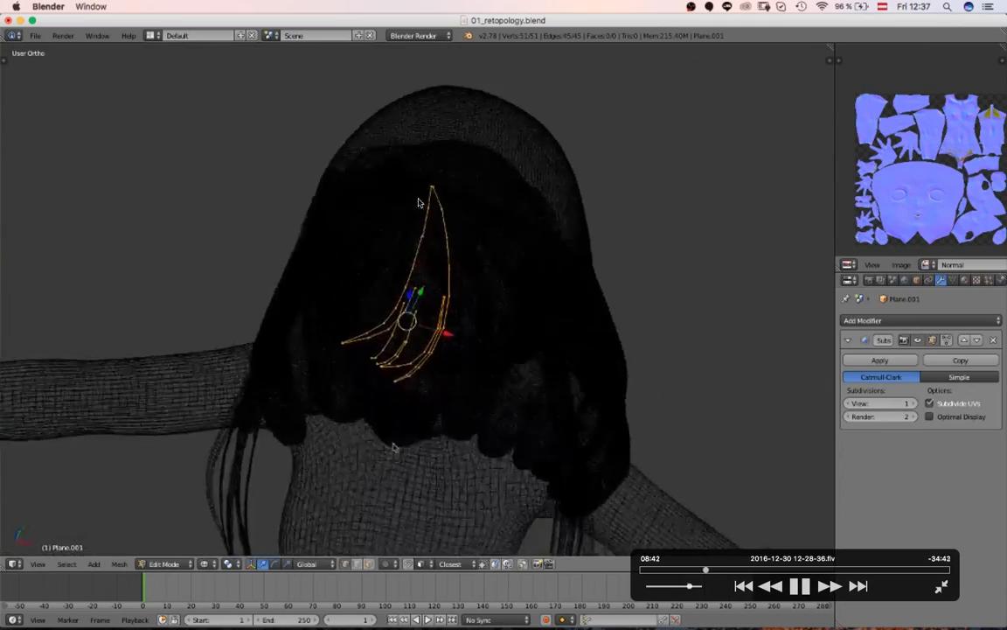
key(space)
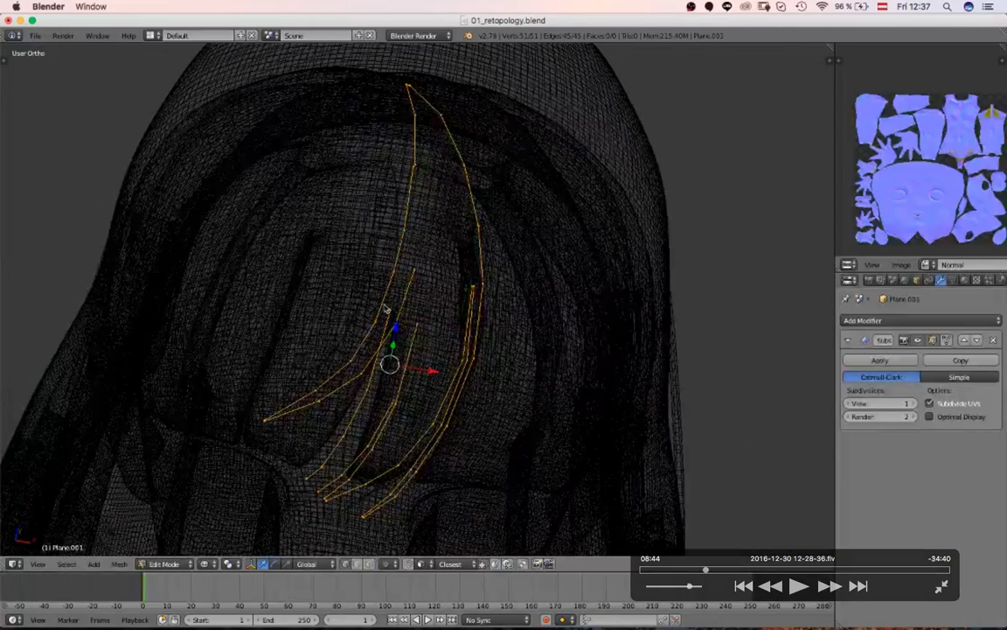
key(space)
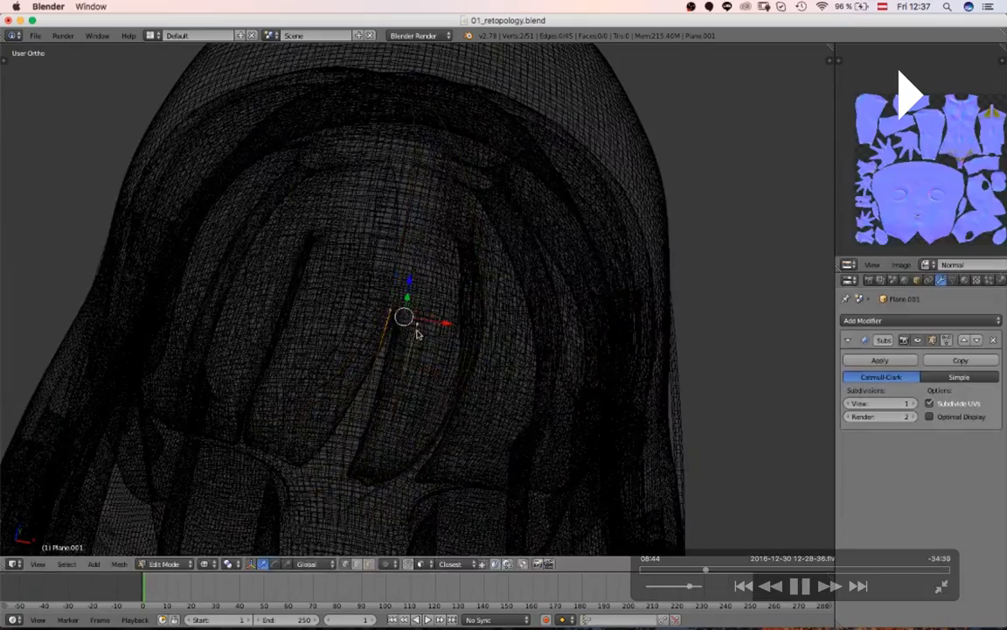
middle_drag(426, 378, 421, 209)
scroll(420, 209, down, 8)
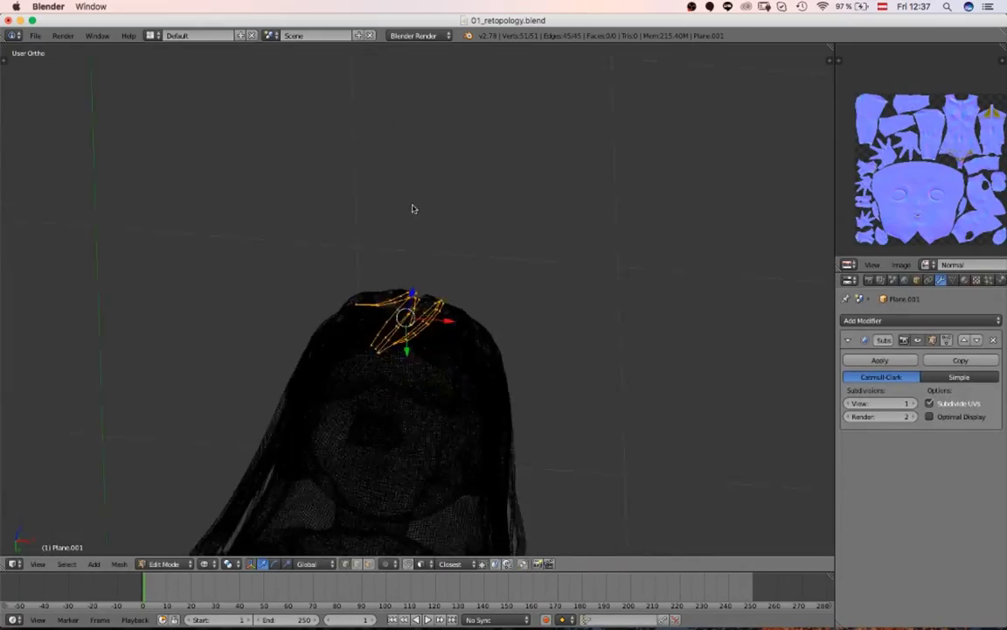
Move the two selected outline vertices into place along the side of the central fringe strand.
key(z)
scroll(420, 460, up, 10)
key(z)
right_click(424, 325)
key(g)
click(432, 339)
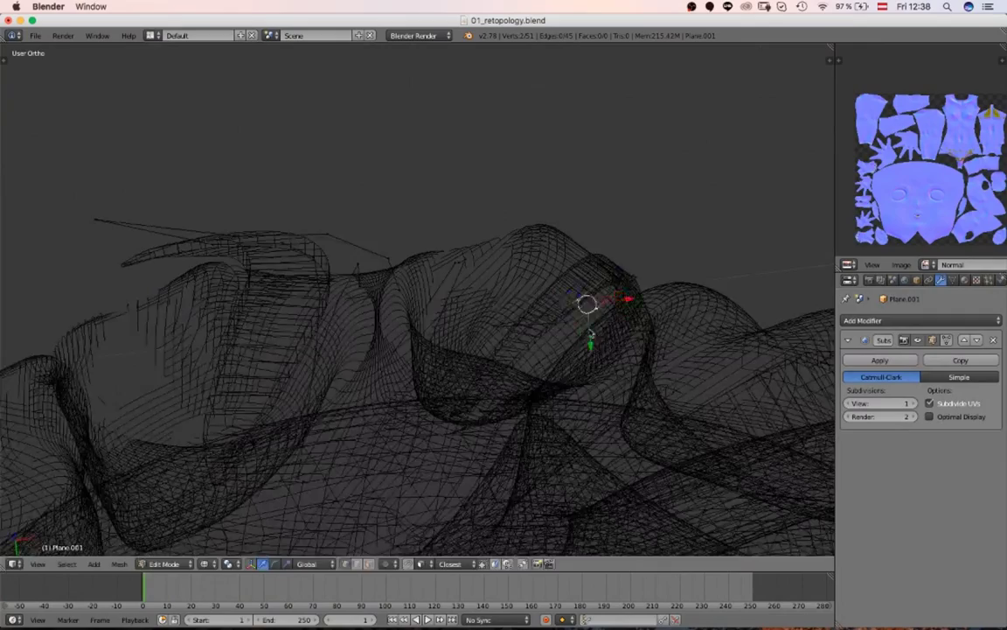
Inspect the depth and fit of the strand outlines and filled faces on the fringe from below and front.
middle_drag(608, 272, 475, 398)
scroll(533, 367, down, 5)
middle_drag(532, 367, 454, 333)
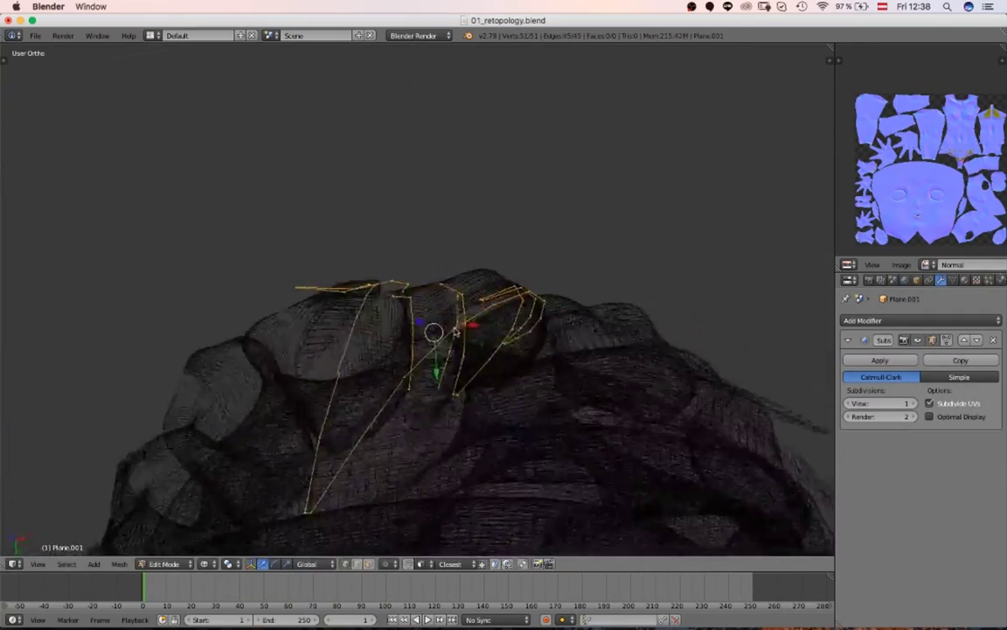
scroll(638, 307, up, 5)
key(a)
key(a)
middle_drag(639, 307, 451, 305)
right_click(505, 301)
key(a)
key(a)
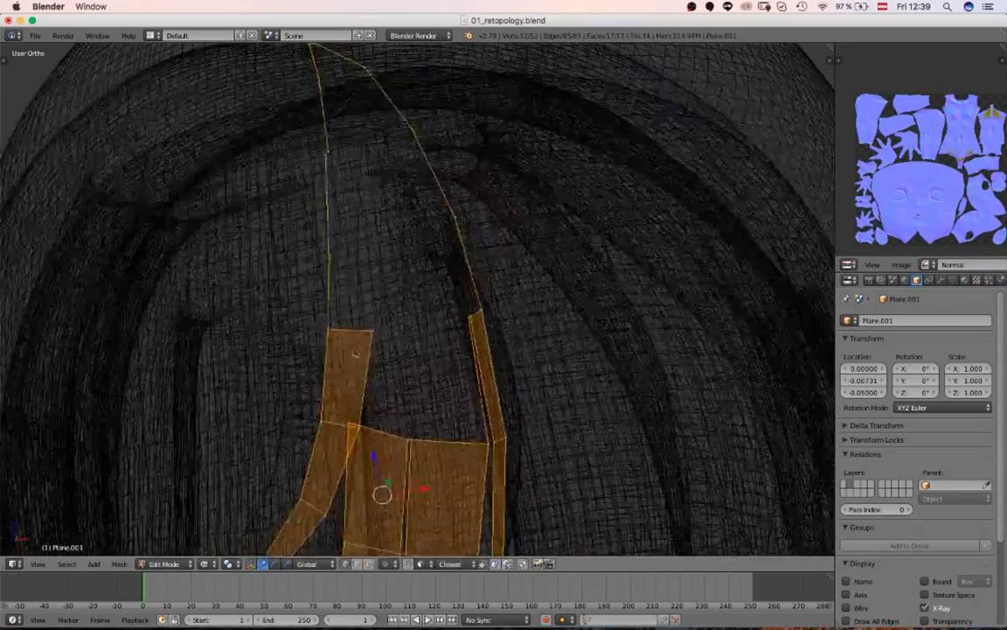
key(a)
mouse_move(355, 354)
middle_down()
mouse_move(390, 400)
mouse_move(312, 295)
middle_up()
key(z)
key(z)
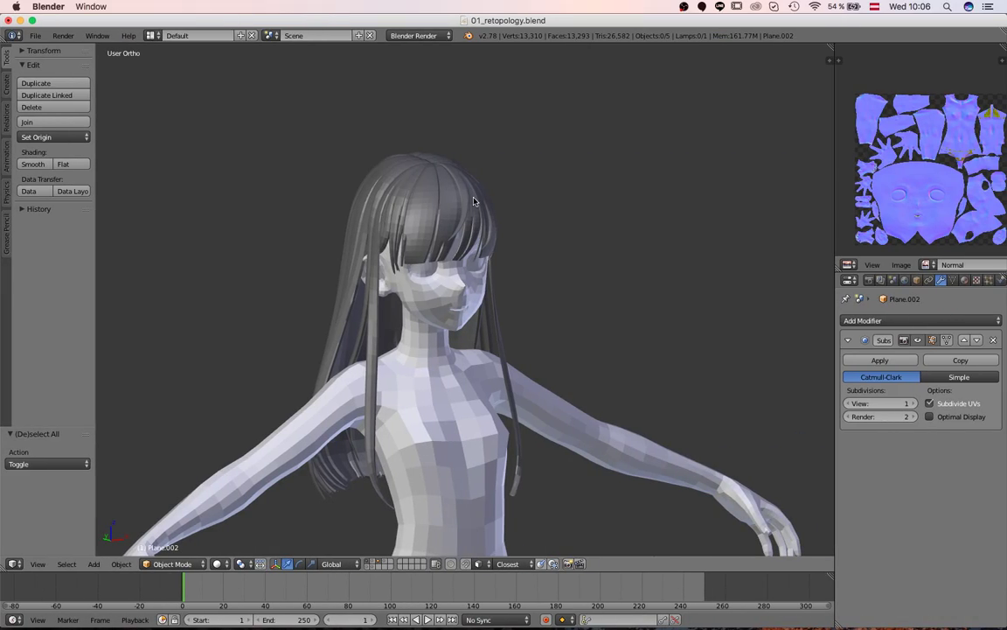
Examine the finished low-poly fringe and its overlapping strands up close from the front and side.
shift+middle_drag(459, 206, 477, 292)
scroll(531, 344, up, 6)
middle_drag(531, 344, 429, 343)
scroll(539, 368, up, 3)
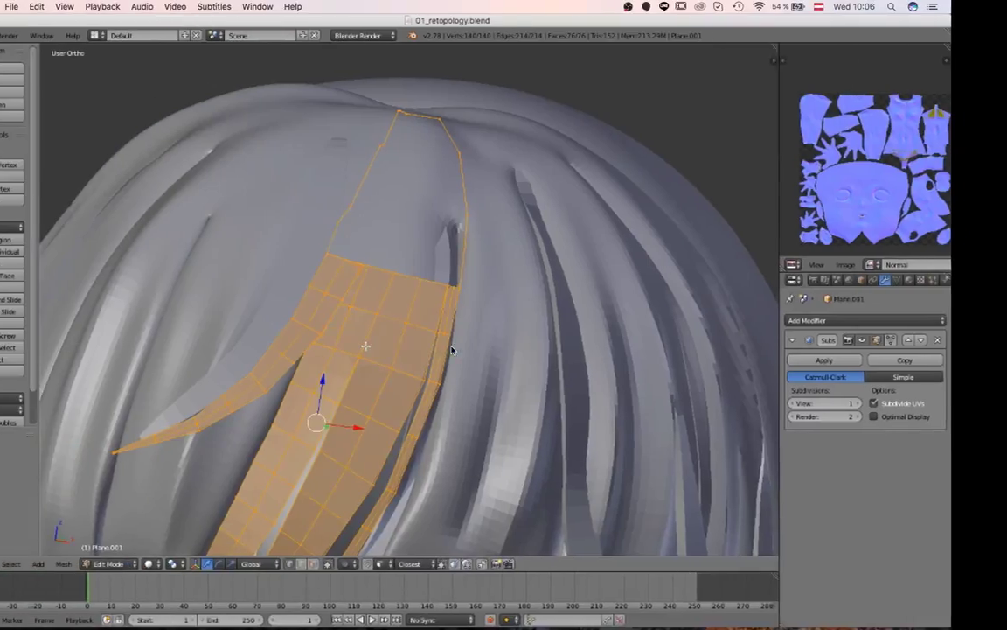
key(space)
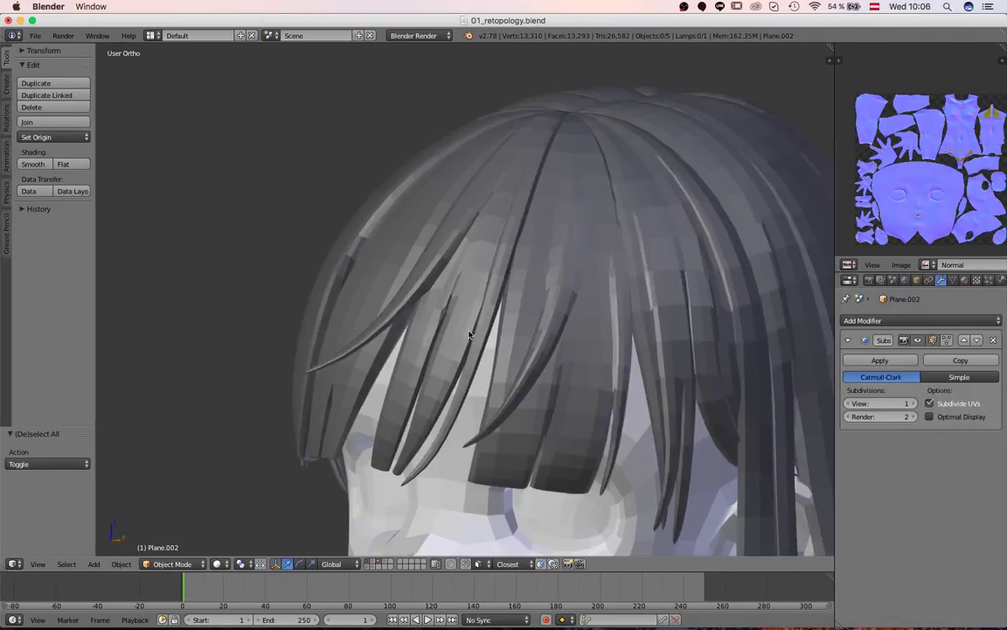
middle_drag(438, 315, 436, 259)
scroll(510, 371, up, 4)
Open the fringe mesh Plane.002 in Edit Mode and toggle the Subdivision Surface modifier's cage display.
right_click(510, 371)
key(Tab)
scroll(436, 259, up, 4)
click(948, 340)
scroll(437, 350, down, 2)
middle_drag(437, 332, 591, 276)
scroll(591, 276, down, 2)
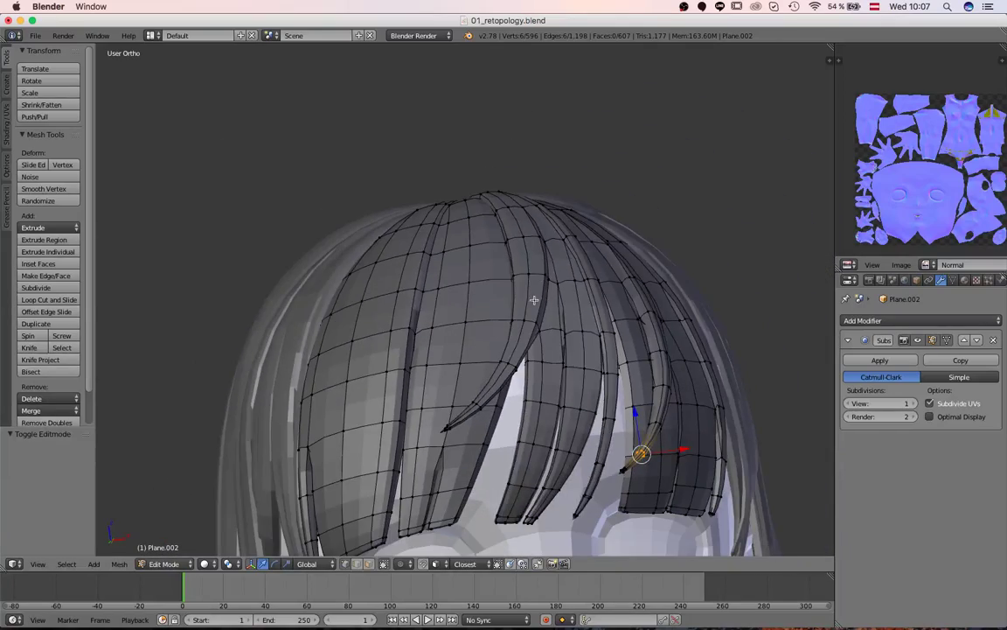
Select the connected mesh sections of the fringe one after another to examine how the strands are grouped.
key(l)
middle_drag(533, 299, 470, 326)
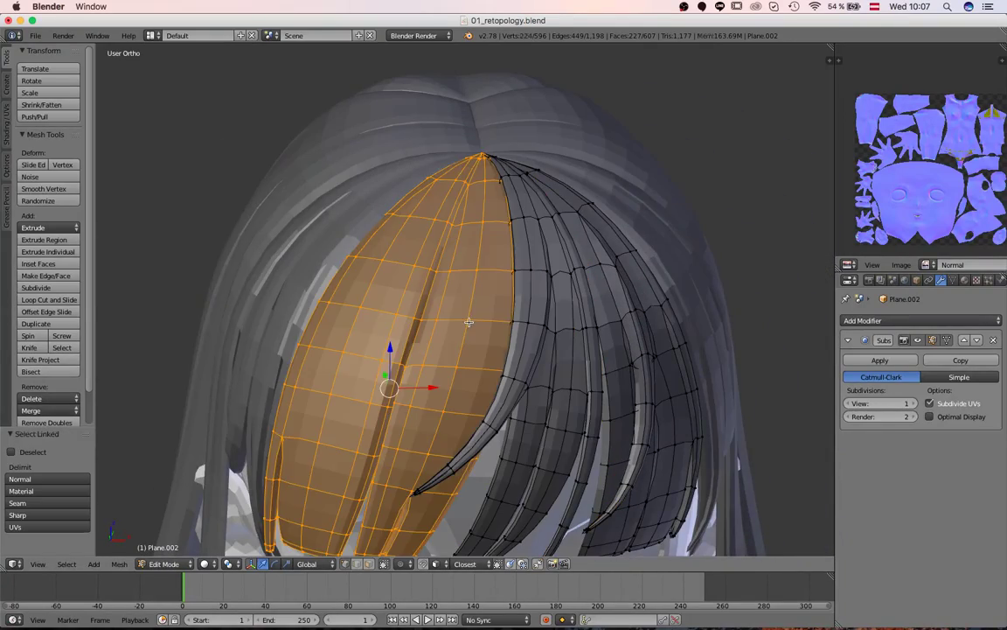
middle_drag(430, 318, 529, 300)
key(a)
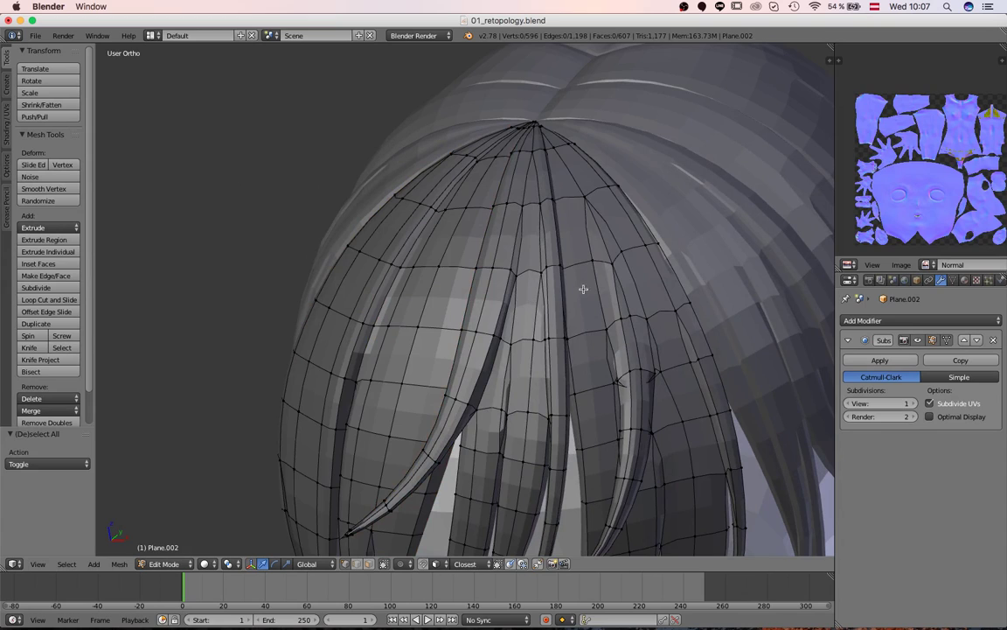
key(l)
key(a)
key(l)
middle_drag(587, 270, 482, 230)
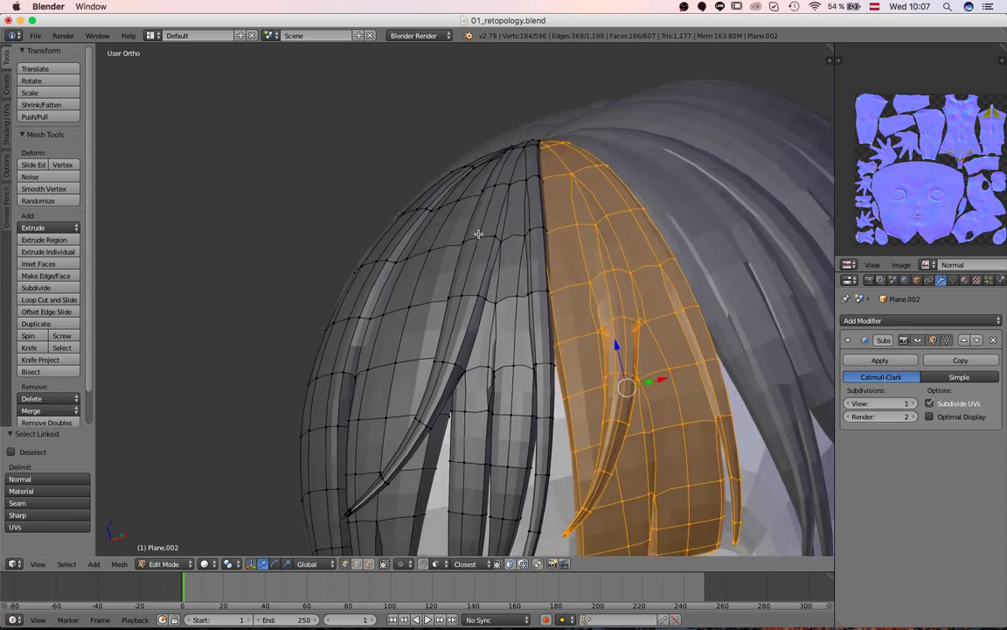
Clear the mesh selection and examine the strand topology across the front of the fringe.
scroll(481, 230, down, 4)
key(a)
scroll(483, 367, up, 3)
middle_drag(484, 366, 524, 355)
scroll(540, 226, up, 3)
scroll(540, 226, down, 1)
middle_drag(540, 226, 568, 229)
scroll(411, 376, up, 1)
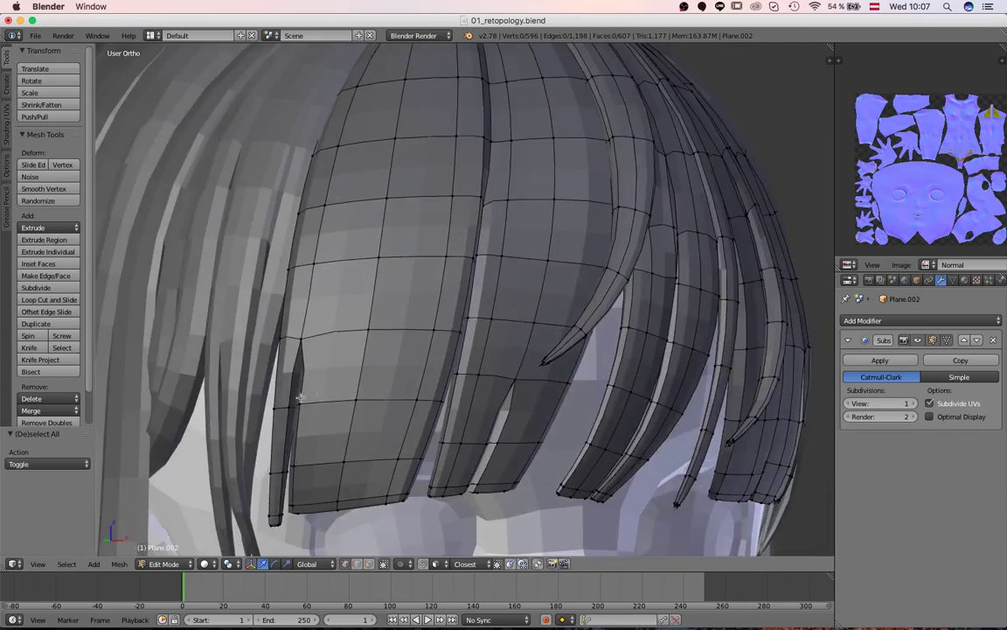
Select a linked strand section of the fringe and examine its geometry from several angles.
middle_drag(404, 376, 389, 136)
scroll(417, 305, down, 3)
scroll(426, 155, up, 2)
scroll(449, 318, up, 2)
key(l)
scroll(445, 191, down, 2)
scroll(445, 192, down, 2)
middle_drag(445, 192, 516, 179)
scroll(509, 289, up, 3)
middle_drag(509, 302, 434, 434)
scroll(512, 309, down, 3)
Select the edge loop around a strand section in wireframe and examine its cross-section with the Subdivision Surface cage display toggled.
alt+right_click(502, 288)
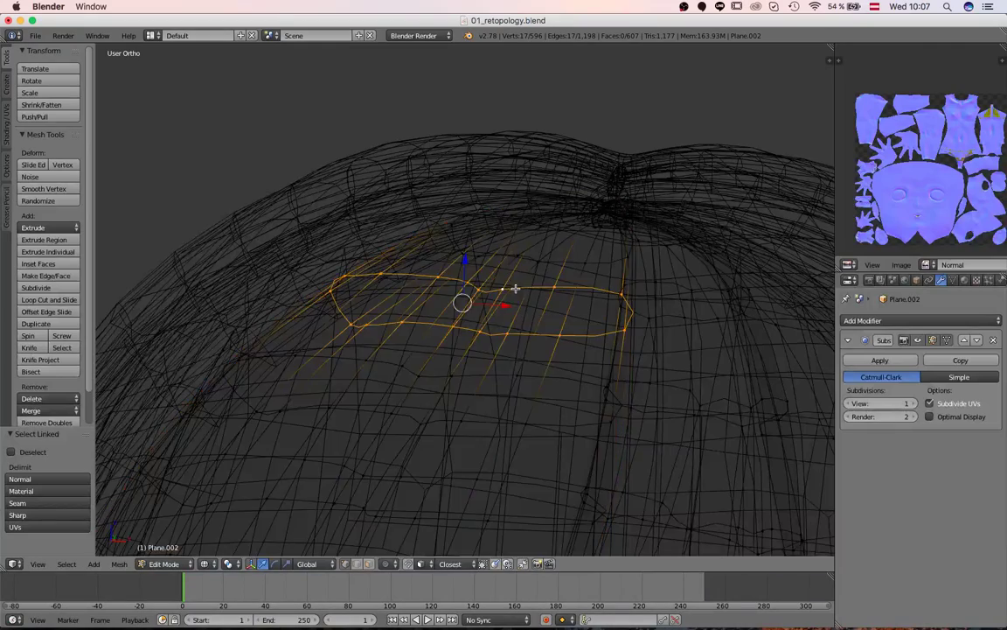
middle_drag(503, 288, 516, 368)
click(946, 341)
mouse_move(473, 332)
middle_down()
mouse_move(444, 364)
mouse_move(442, 429)
middle_up()
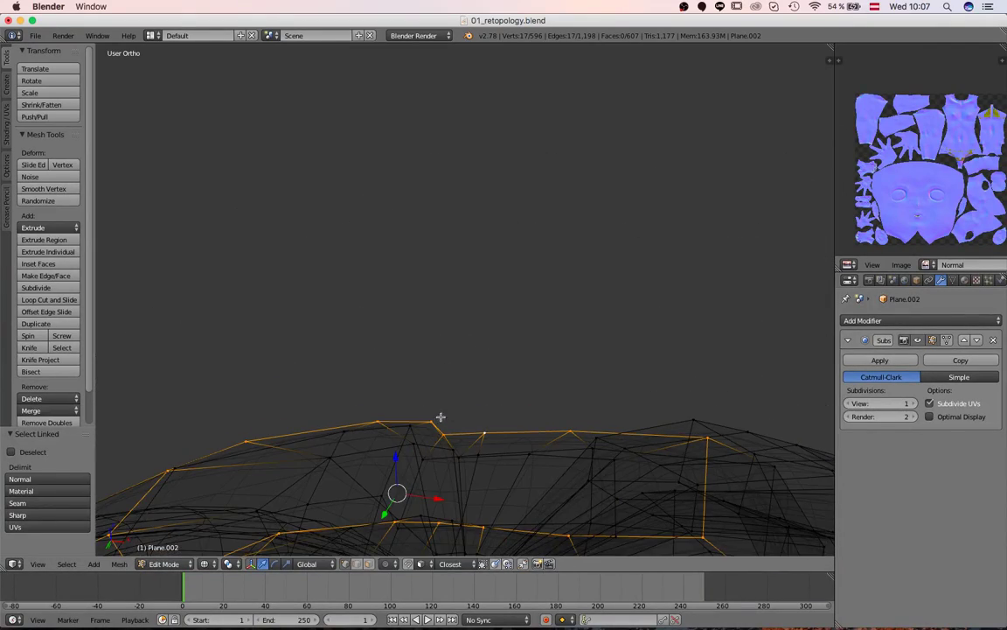
scroll(536, 438, down, 3)
Return to solid shading, inspect the roots of the fringe at the crown and leave Edit Mode.
key(z)
mouse_move(459, 290)
middle_down()
mouse_move(452, 351)
mouse_move(420, 428)
middle_up()
scroll(630, 347, up, 3)
shift+middle_drag(611, 381, 389, 359)
scroll(389, 358, down, 5)
key(Tab)
Reopen the fringe mesh Plane.002 in Edit Mode and select a linked strand section.
right_click(533, 425)
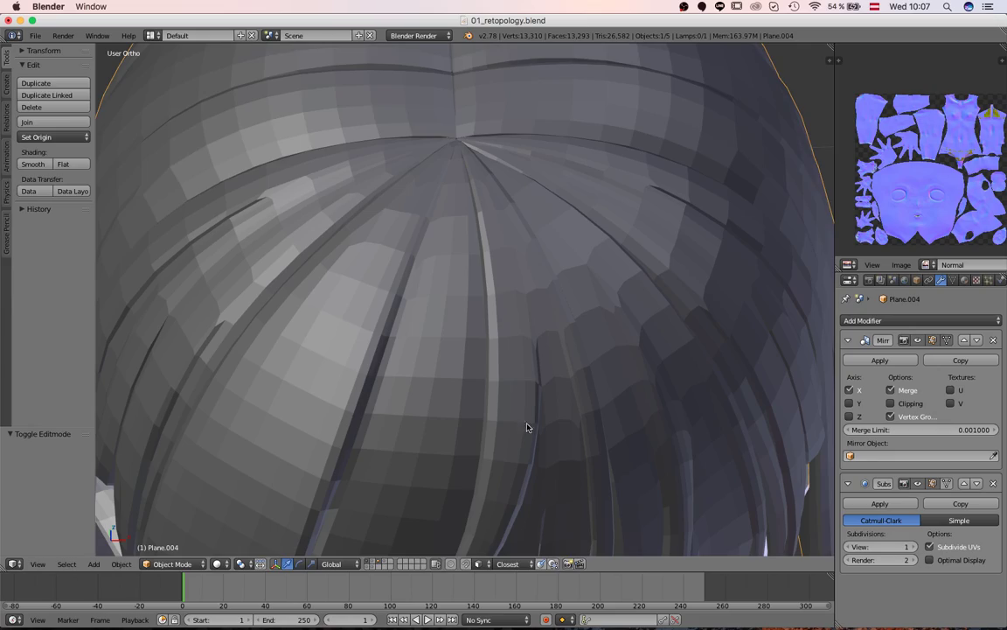
key(Tab)
key(Tab)
right_click(532, 392)
key(Tab)
key(a)
key(a)
key(a)
key(l)
Examine up close how the strands in the selected section join and split, and leave Edit Mode.
middle_drag(533, 387, 507, 367)
scroll(426, 312, up, 3)
scroll(549, 335, up, 3)
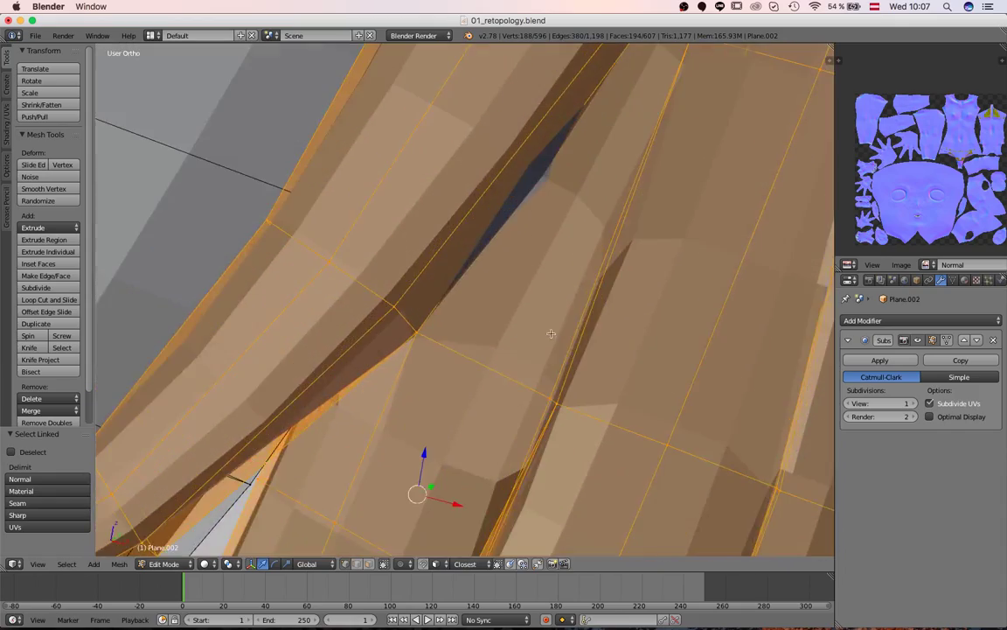
scroll(546, 338, down, 7)
shift+middle_drag(638, 322, 506, 320)
scroll(506, 319, up, 2)
scroll(507, 319, down, 4)
key(Tab)
Open Plane.002 in Edit Mode again and select only the linked section around the overlapping side strand.
right_click(510, 315)
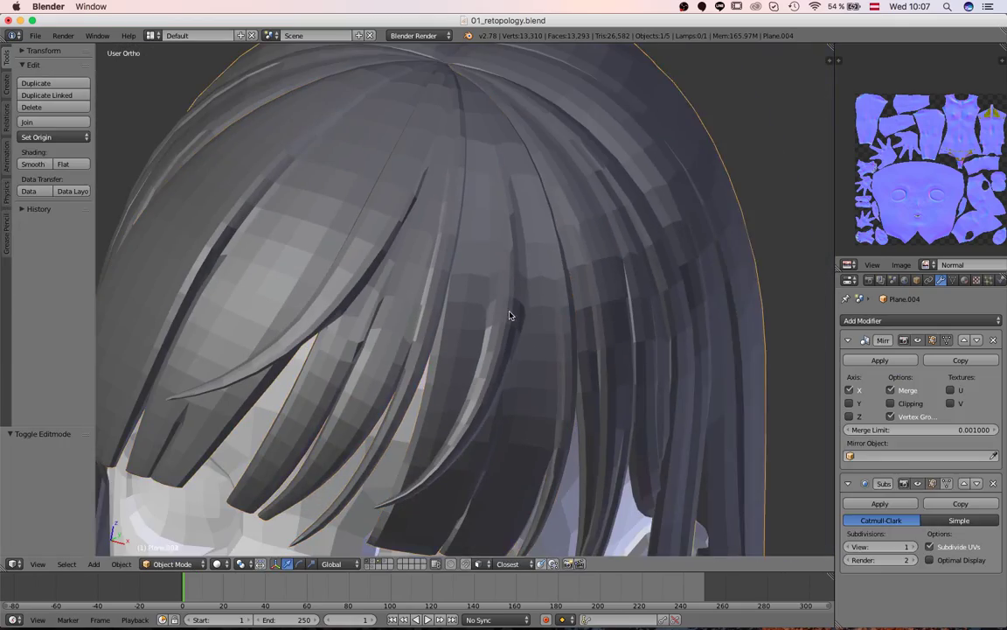
key(Tab)
key(Tab)
right_click(509, 314)
key(Tab)
key(a)
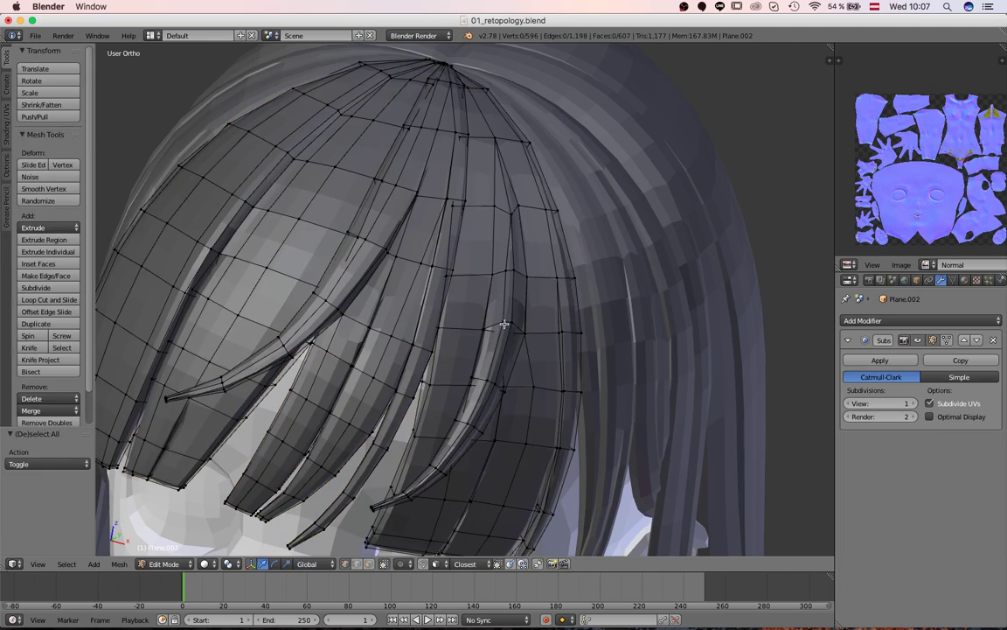
key(l)
Compare the side strand's edit mesh with its smoothed surface, ending in Object Mode.
key(Tab)
key(Tab)
middle_drag(500, 327, 413, 379)
key(Tab)
scroll(499, 346, down, 5)
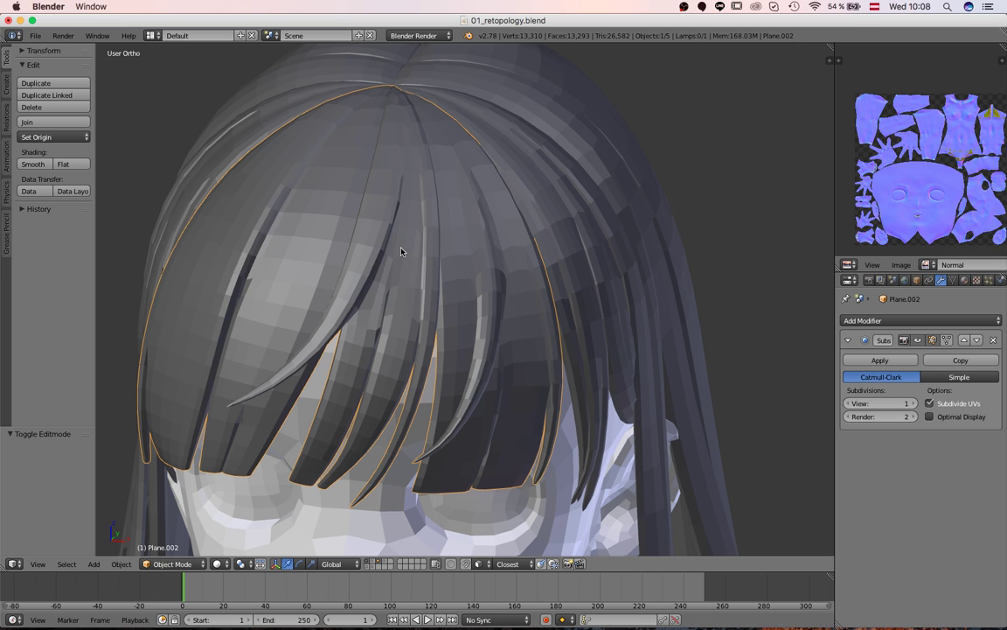
Open the remaining hair mesh Plane.004 in Edit Mode and toggle the selection of all its vertices.
middle_drag(492, 299, 507, 334)
scroll(478, 338, down, 3)
scroll(507, 333, up, 2)
right_click(633, 324)
key(Tab)
scroll(633, 323, down, 2)
middle_drag(633, 323, 549, 206)
key(a)
scroll(586, 319, up, 3)
Examine the layered hair sections around the crown from above, both as edit mesh and as finished surface.
key(Tab)
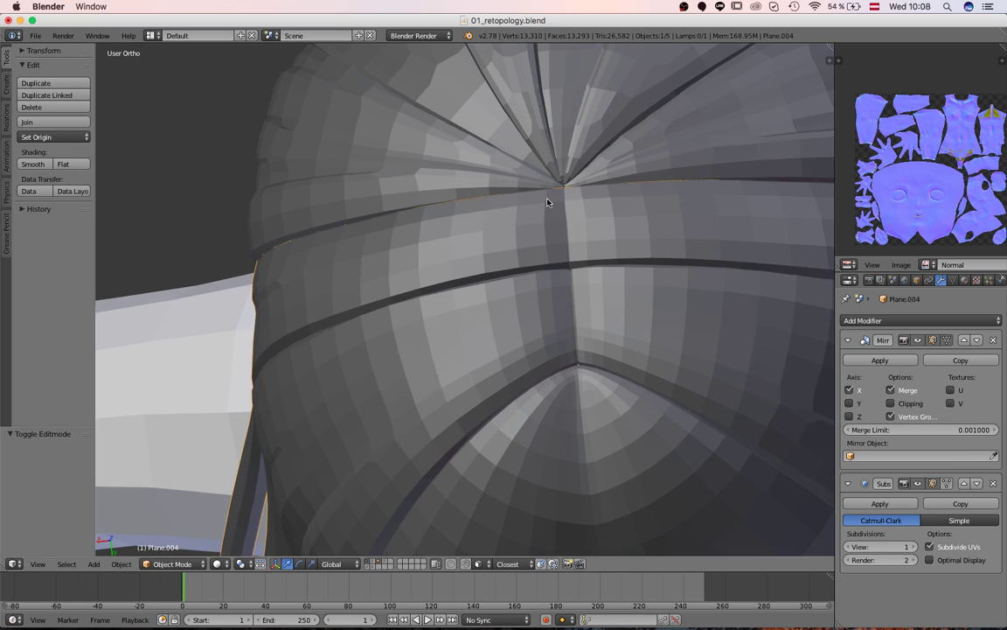
key(Tab)
scroll(573, 274, up, 4)
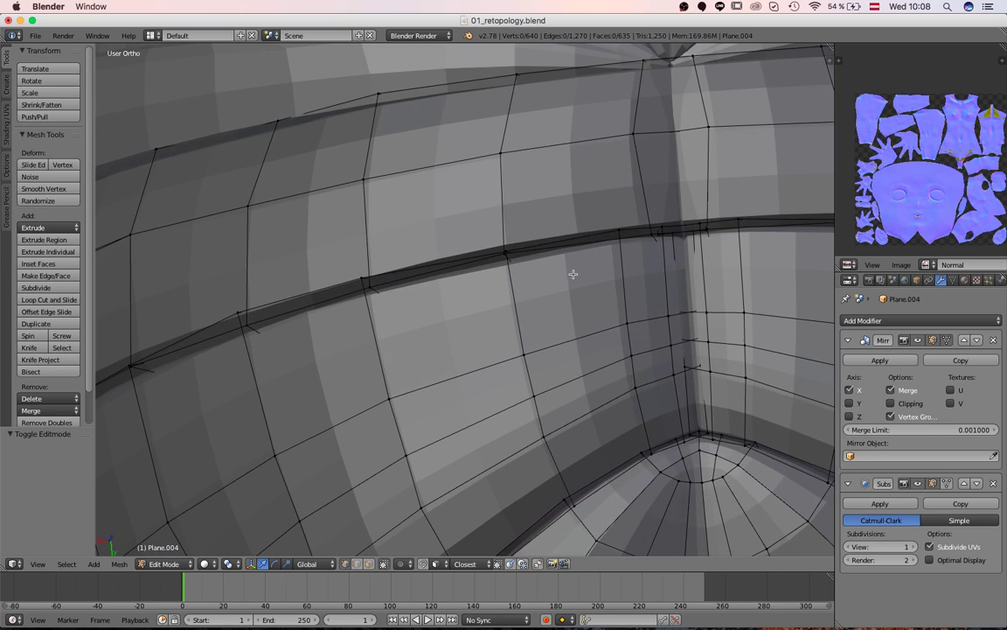
scroll(657, 228, down, 7)
key(Tab)
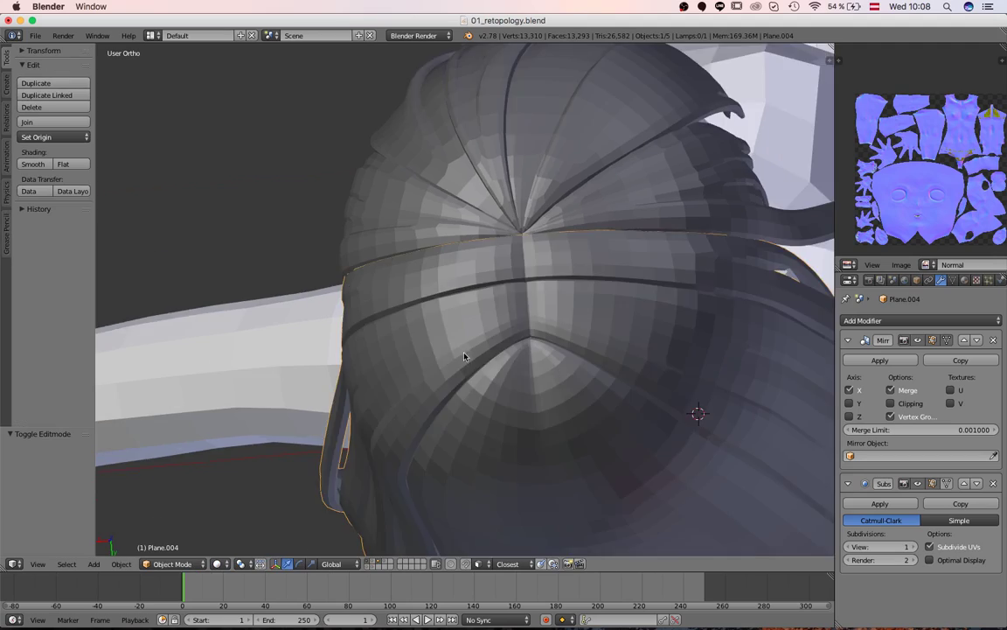
middle_drag(463, 360, 527, 364)
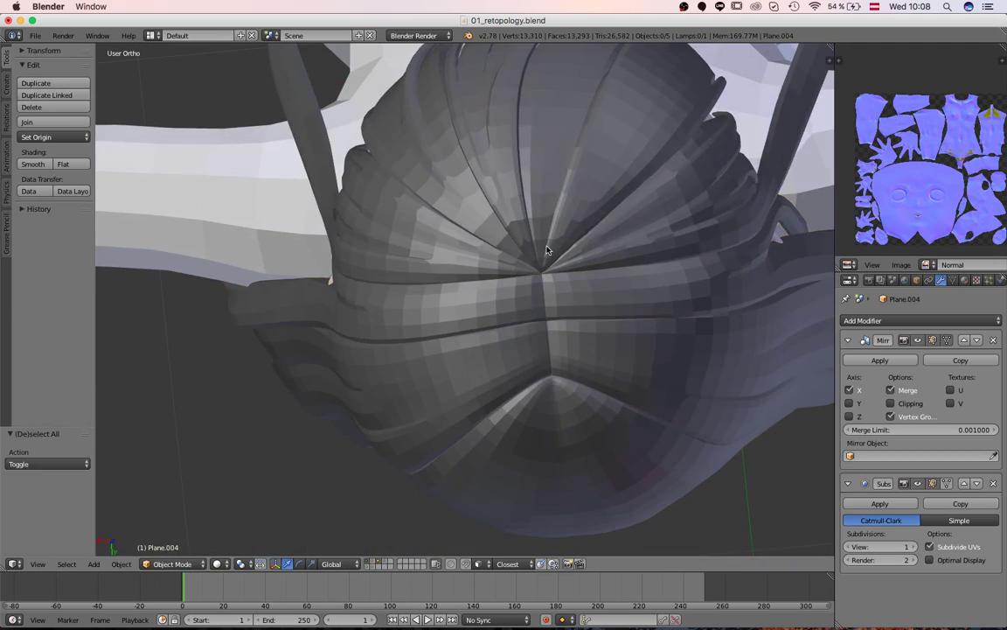
Open Plane.004 in Edit Mode and examine the strand topology on the side of the head.
middle_drag(513, 287, 456, 393)
scroll(457, 394, up, 2)
scroll(446, 453, down, 4)
scroll(446, 452, up, 3)
key(Tab)
scroll(441, 321, down, 4)
scroll(442, 321, up, 8)
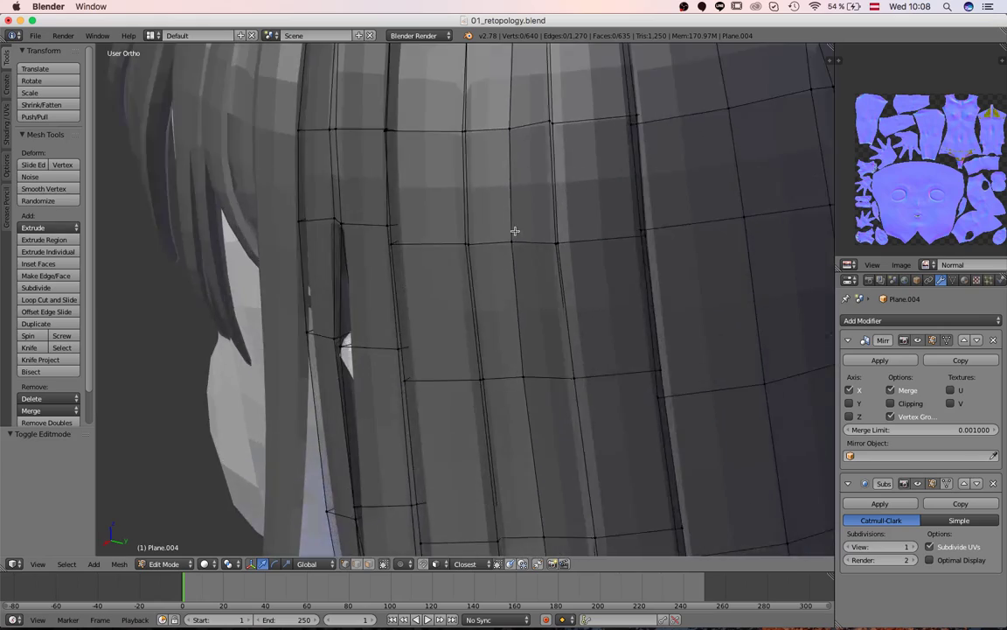
scroll(466, 360, down, 7)
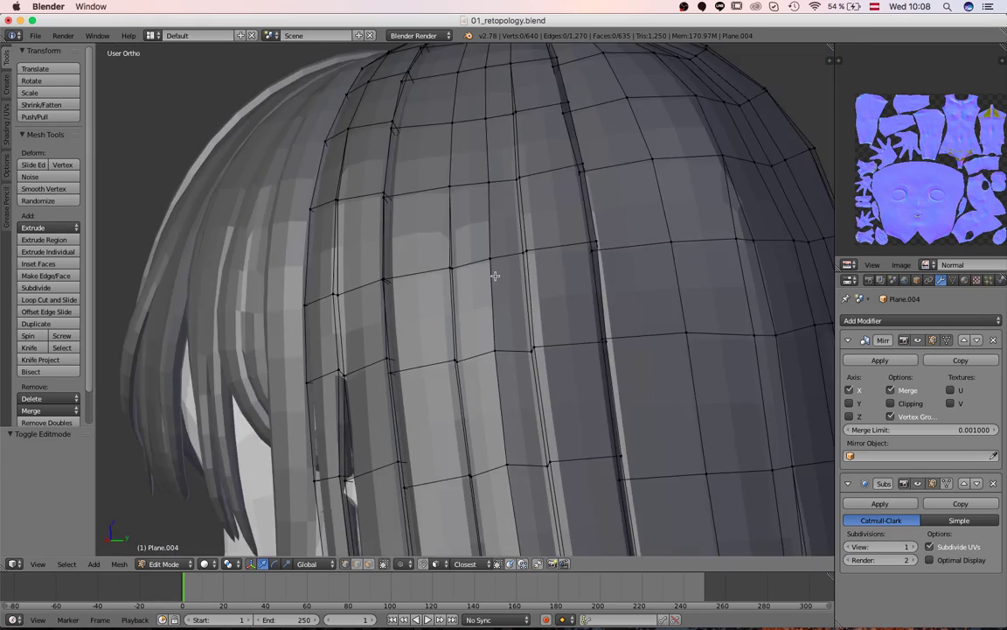
Examine the edge flow of the rear hair mesh from the crown down to the long lower strands.
middle_drag(495, 275, 464, 306)
middle_drag(461, 165, 511, 274)
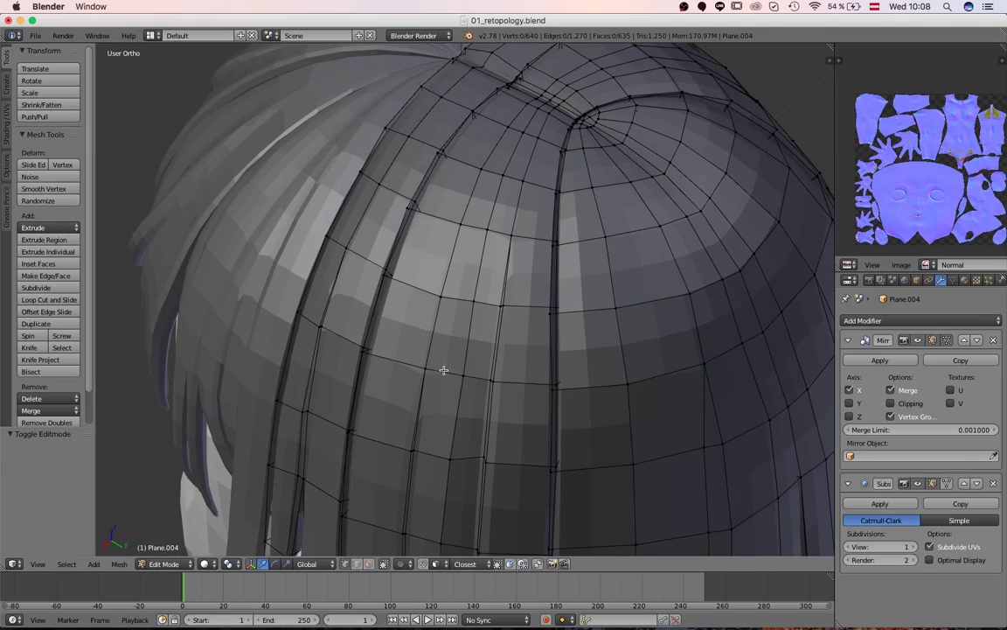
middle_drag(470, 379, 564, 209)
scroll(489, 316, up, 2)
scroll(500, 306, down, 4)
scroll(569, 398, up, 5)
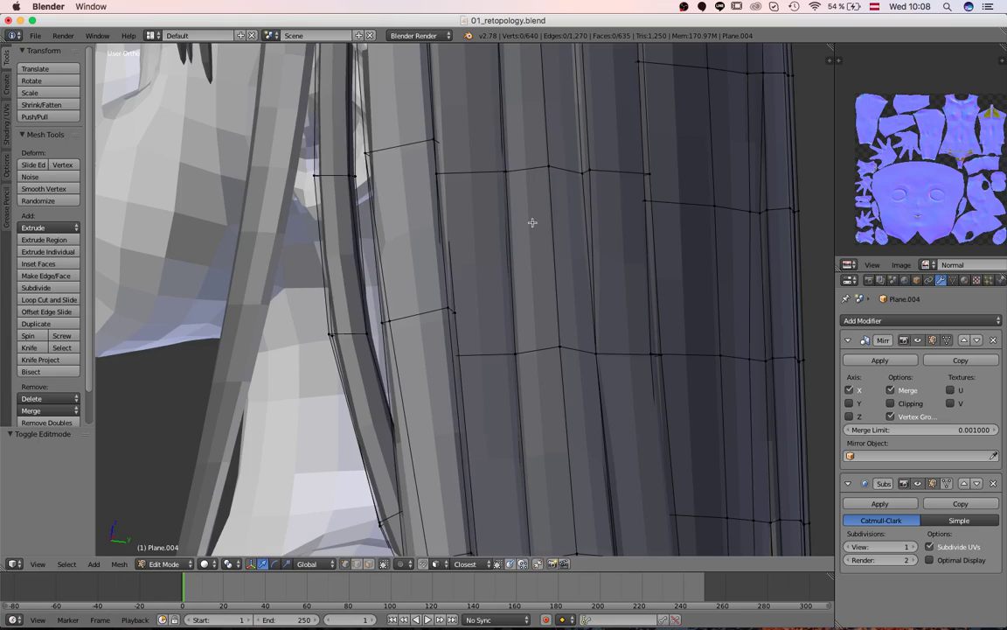
scroll(533, 222, down, 5)
middle_drag(562, 319, 405, 216)
Compare the hair's edit mesh with its finished surface and view the whole character in Object Mode.
key(Tab)
scroll(537, 361, up, 5)
key(Tab)
scroll(353, 332, down, 3)
middle_drag(412, 377, 457, 404)
key(Tab)
scroll(615, 302, down, 3)
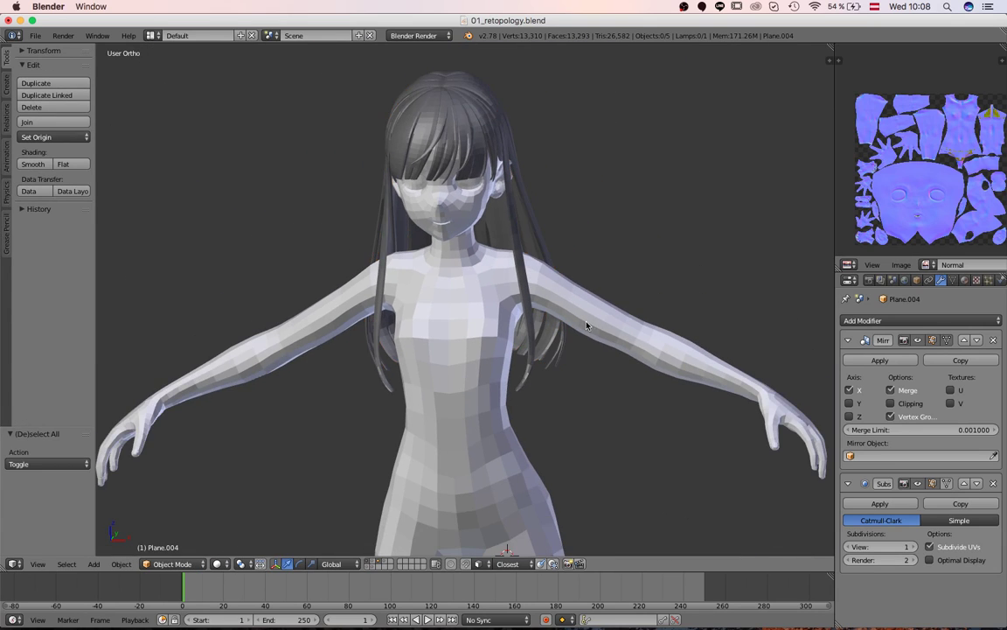
Add a mesh plane to a new default scene emptied of its objects and open it in Edit Mode.
click(584, 323)
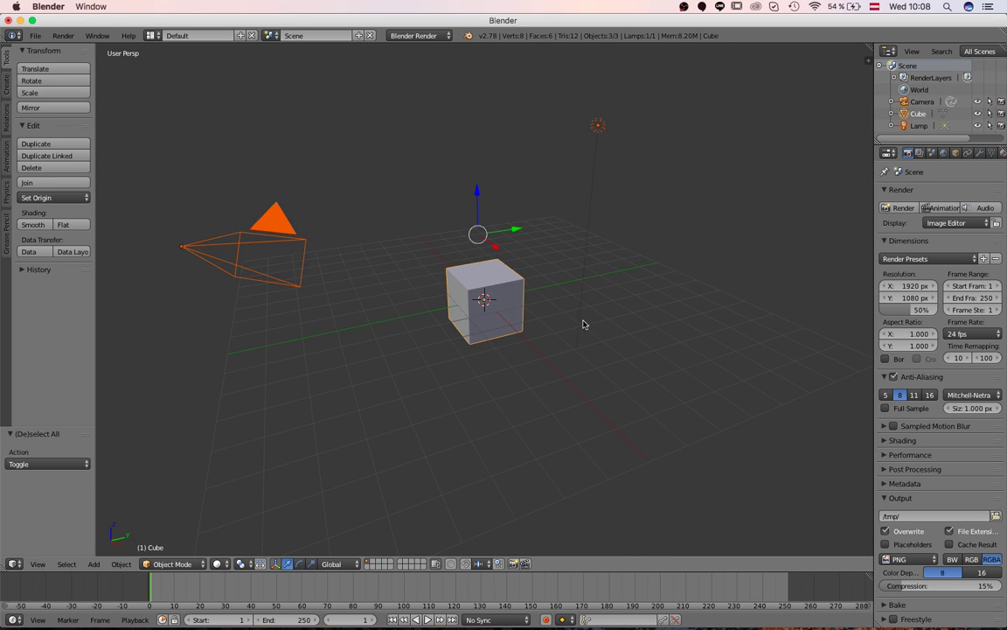
key(Delete)
key(shift+a)
mouse_move(504, 274)
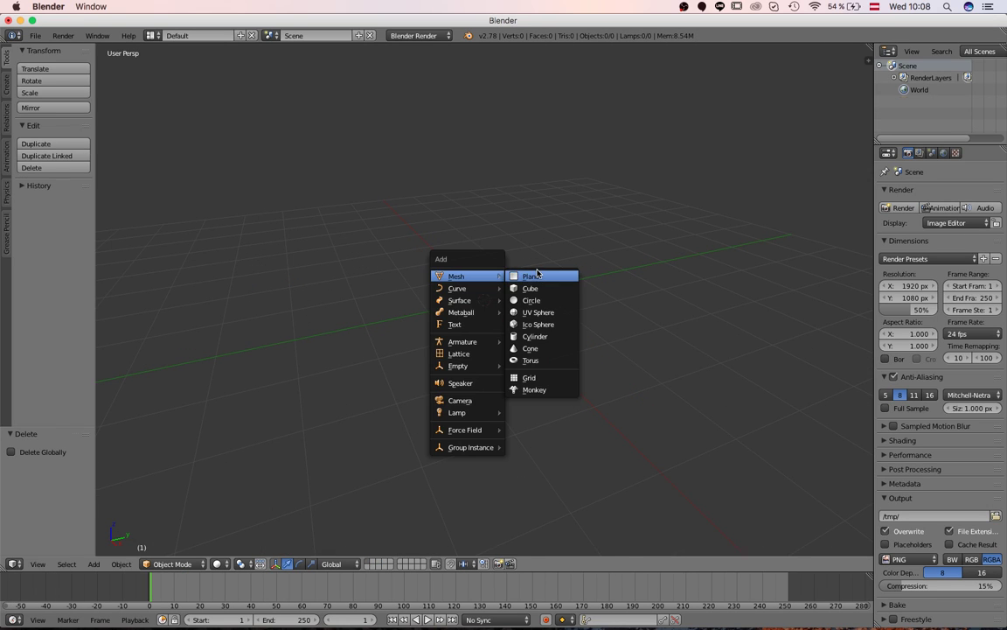
click(536, 275)
key(Tab)
Delete all vertices of the plane to leave an empty mesh.
right_click(521, 256)
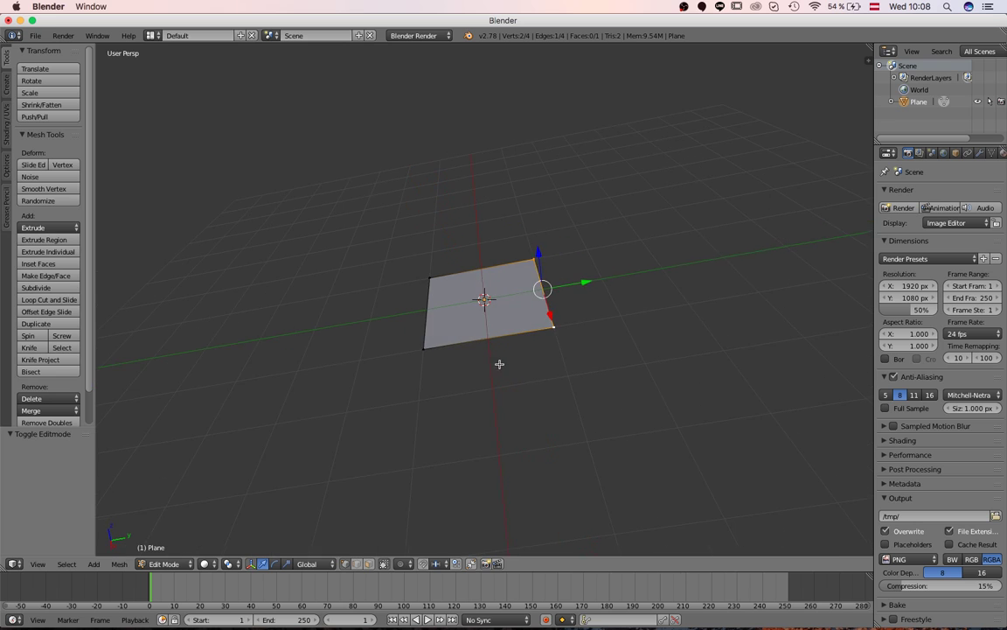
middle_drag(535, 313, 547, 396)
key(a)
key(x)
click(498, 393)
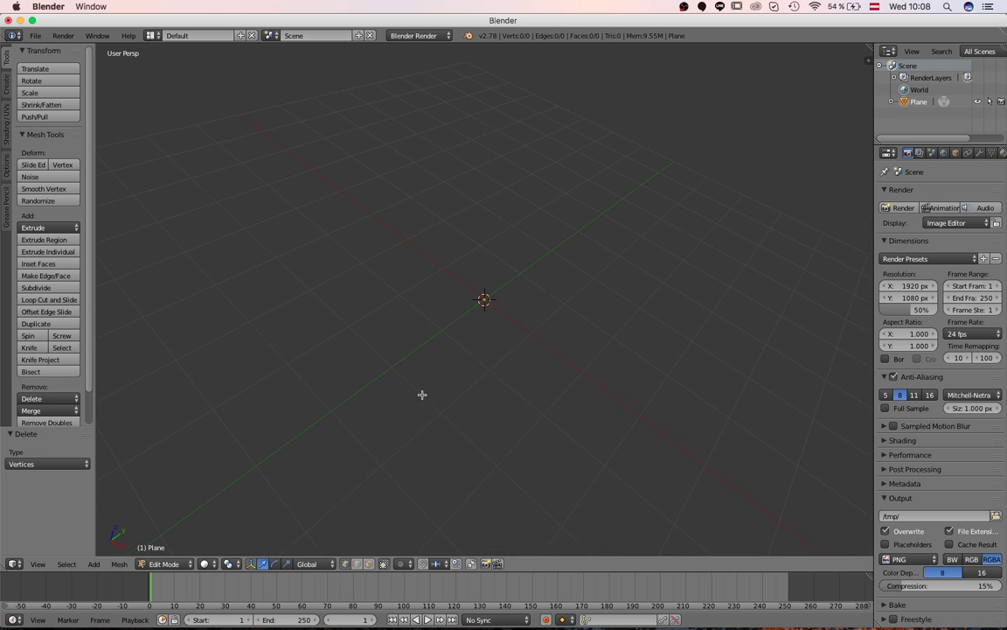
Build a curved chain of five connected vertices as one edge of a hair strand.
key(e)
click(455, 330)
key(e)
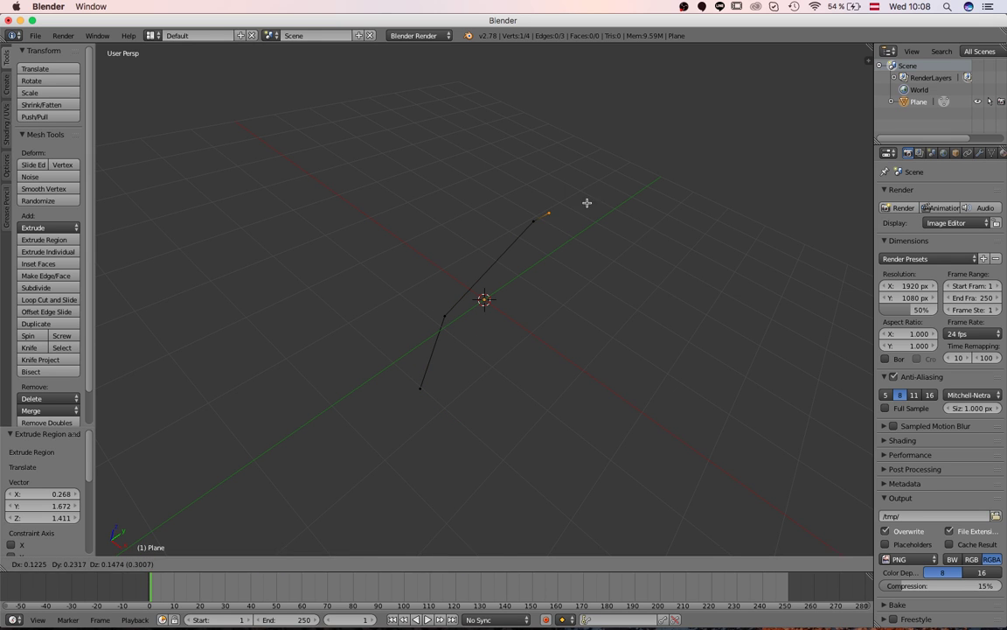
click(774, 156)
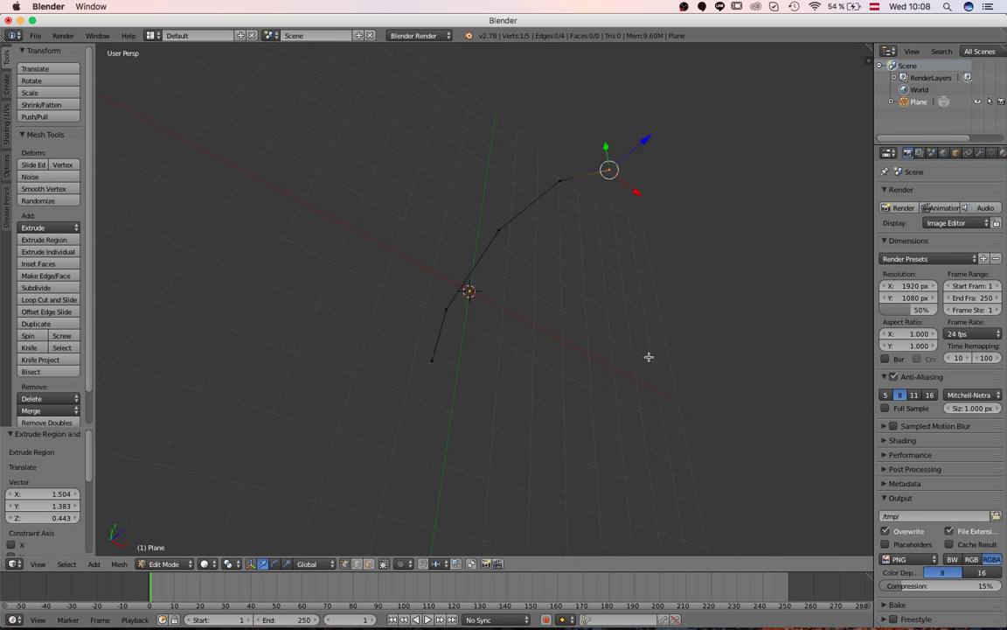
Duplicate the whole vertex chain and place the copy beside the original, offset about 0.913, -0.639, 0.109.
key(a)
middle_drag(615, 284, 519, 370)
middle_drag(477, 412, 503, 274)
key(shift+d)
click(350, 371)
Rotate the copied chain freely, including about 5.8° in the view plane, and move it closer to the original.
key(r)
key(r)
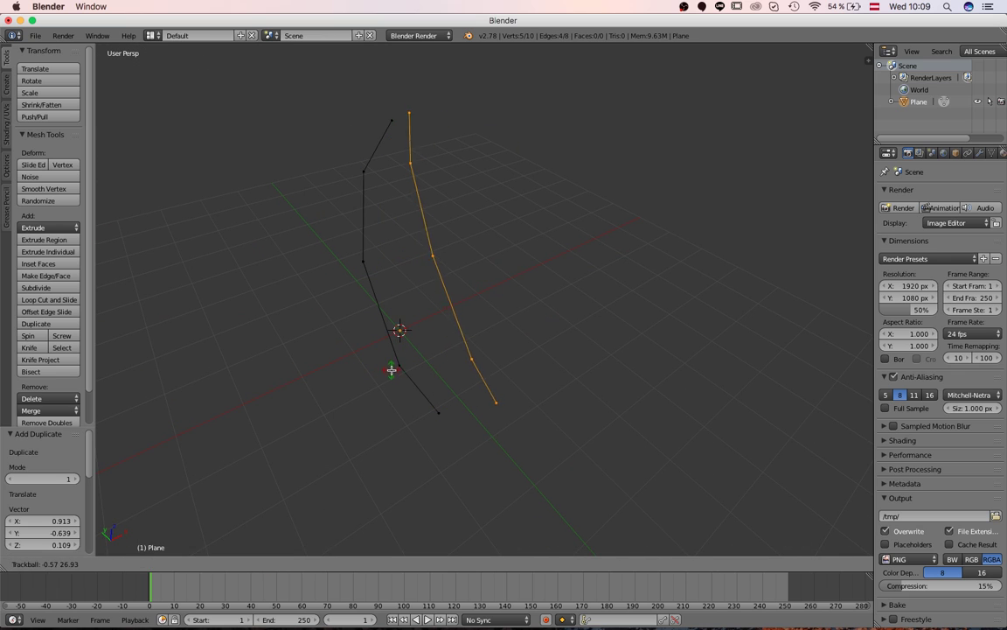
click(332, 335)
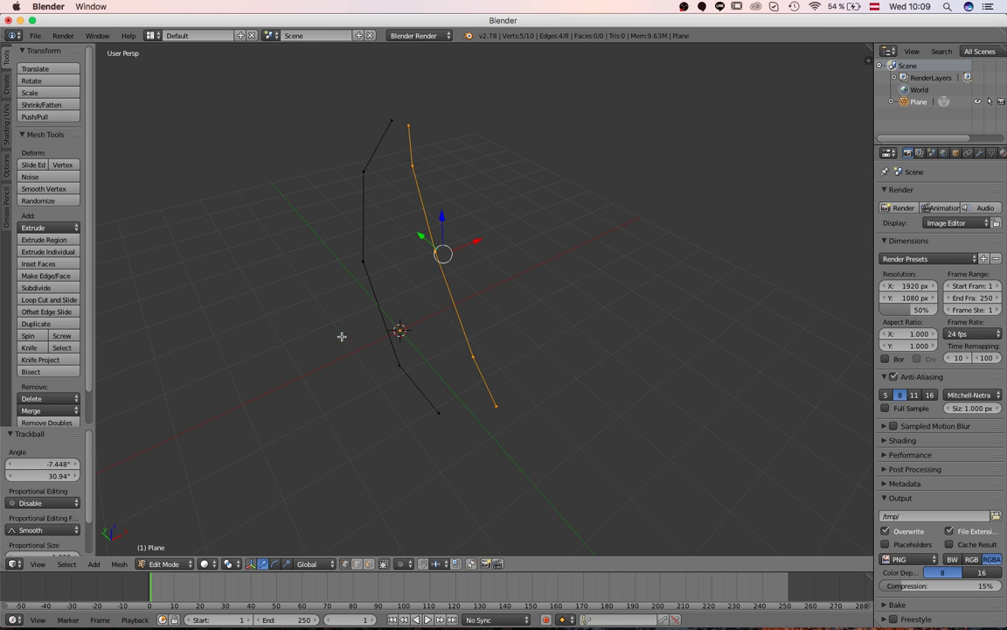
key(r)
click(582, 327)
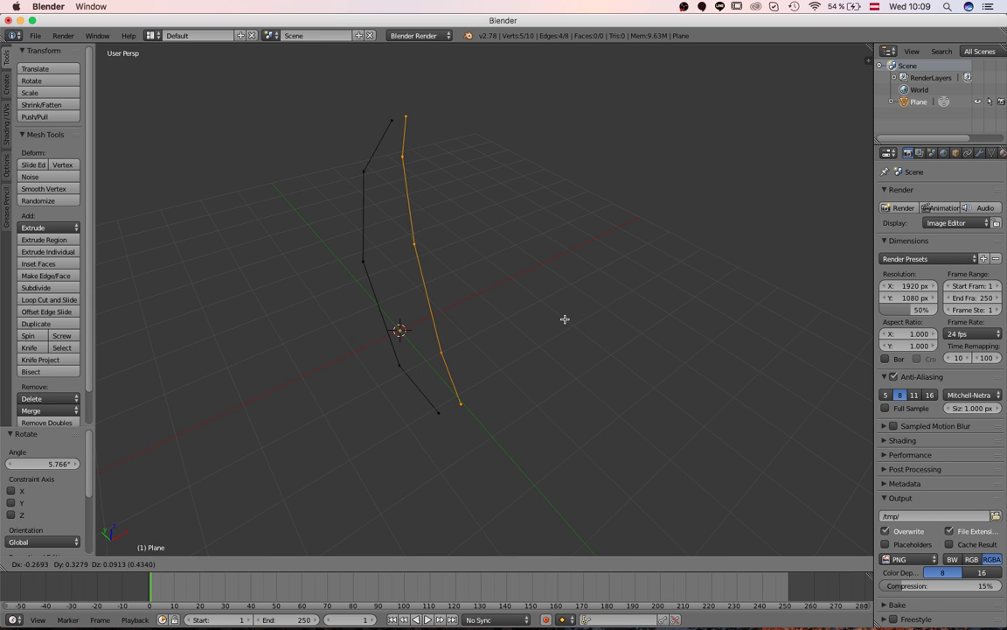
key(g)
click(565, 319)
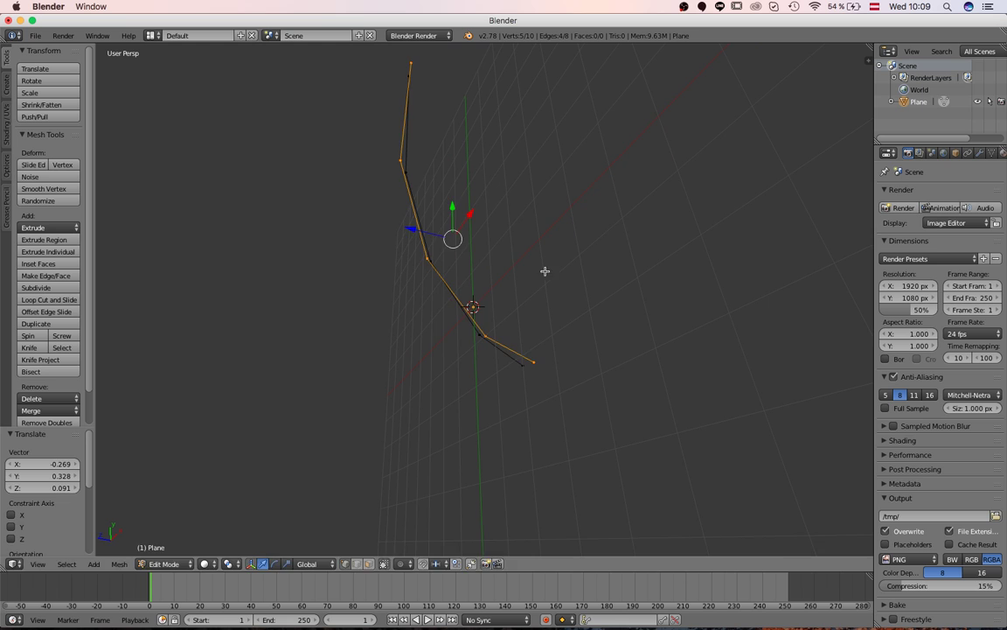
Refine the copied chain's rotation and position so its curve follows the original, finishing with about -2.4° of rotation.
key(r)
click(584, 291)
key(g)
click(575, 292)
key(r)
click(579, 277)
middle_drag(580, 277, 522, 282)
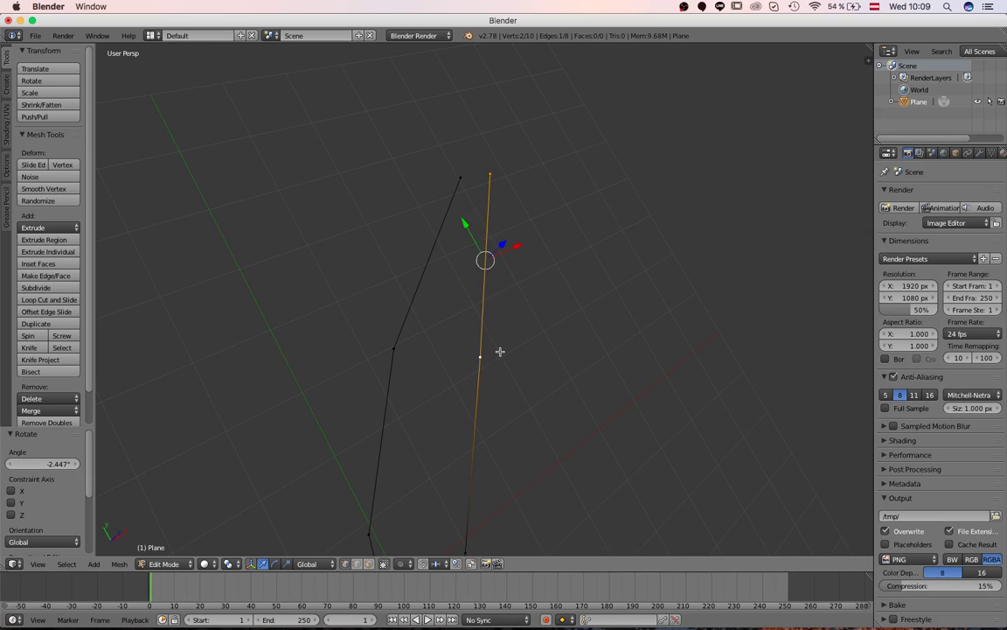
Move the copied chain's upper vertices towards the original to taper the strand outline at its tip.
key(g)
click(485, 364)
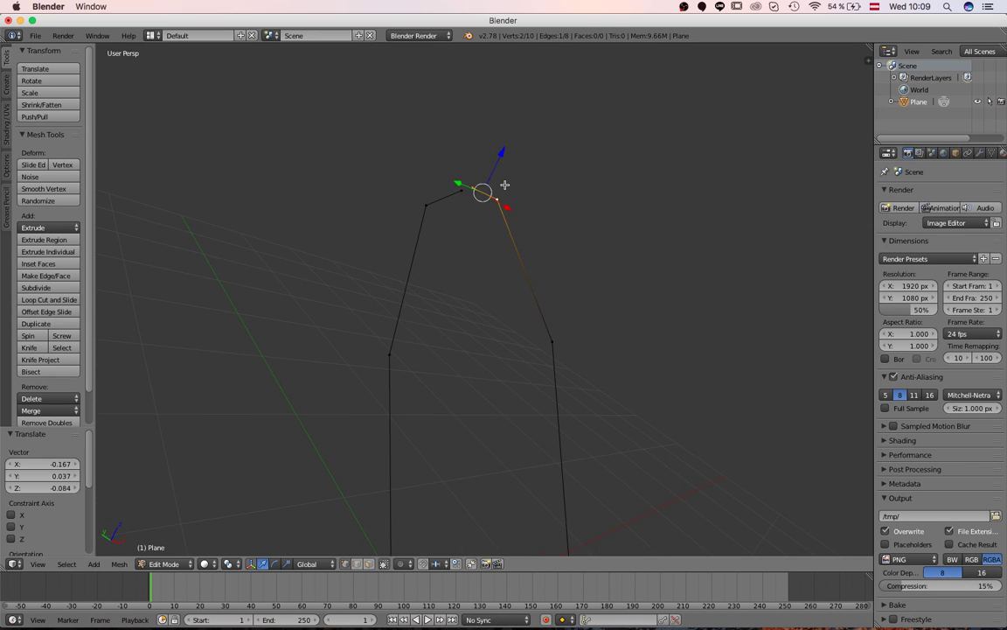
key(g)
click(499, 187)
middle_drag(520, 398, 491, 338)
Duplicate the complete strand outline to one side and rotate the copy, finishing with about -8.1° in the view plane.
key(a)
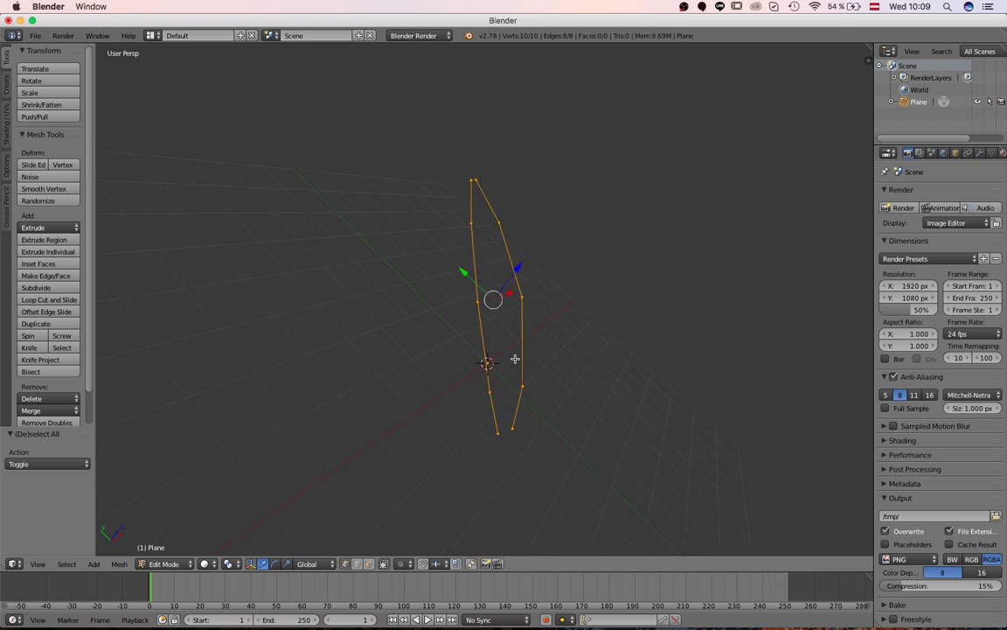
key(shift+d)
click(521, 410)
key(r)
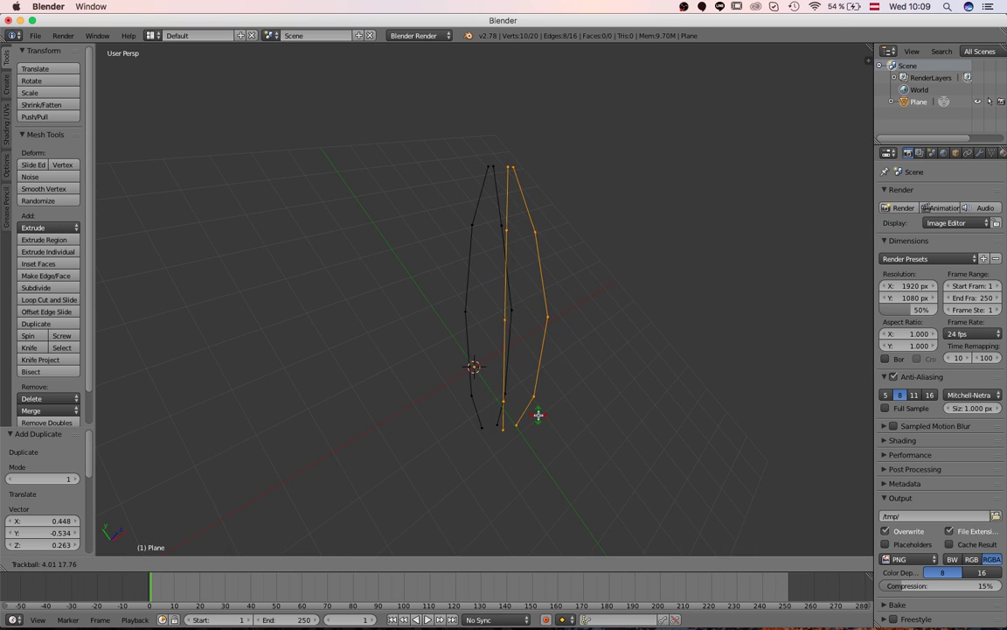
click(543, 414)
key(r)
click(565, 415)
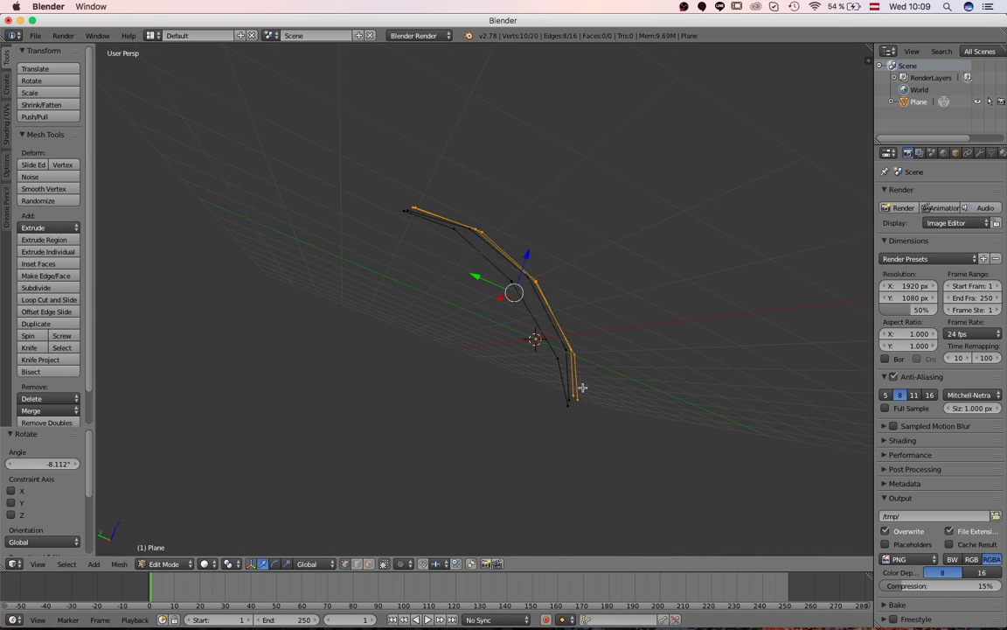
Alternately rotate and move the duplicated strand outline to angle it alongside the first one.
key(r)
middle_drag(585, 380, 499, 448)
click(609, 339)
key(g)
click(613, 327)
key(r)
click(612, 326)
key(g)
click(613, 321)
key(r)
click(612, 320)
Shift the duplicated outline against the first one, finishing with an offset of about -0.059, -0.008, -0.030.
key(g)
click(587, 441)
key(g)
click(559, 464)
middle_drag(559, 463, 487, 370)
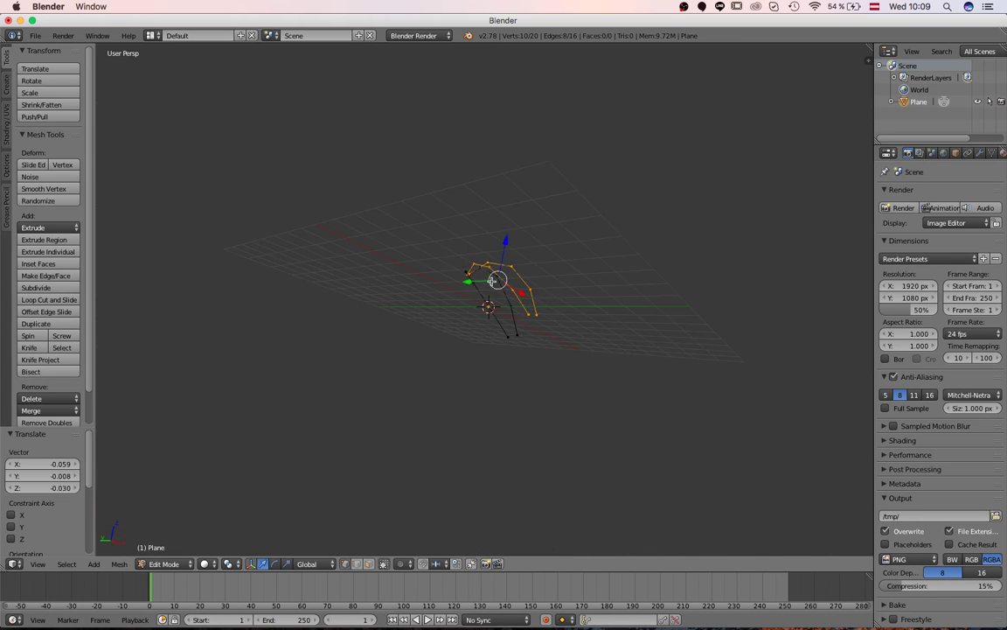
Fill the gap between the two edge chains of the first strand outline with four faces, starting from its lower end.
key(a)
middle_drag(495, 280, 494, 322)
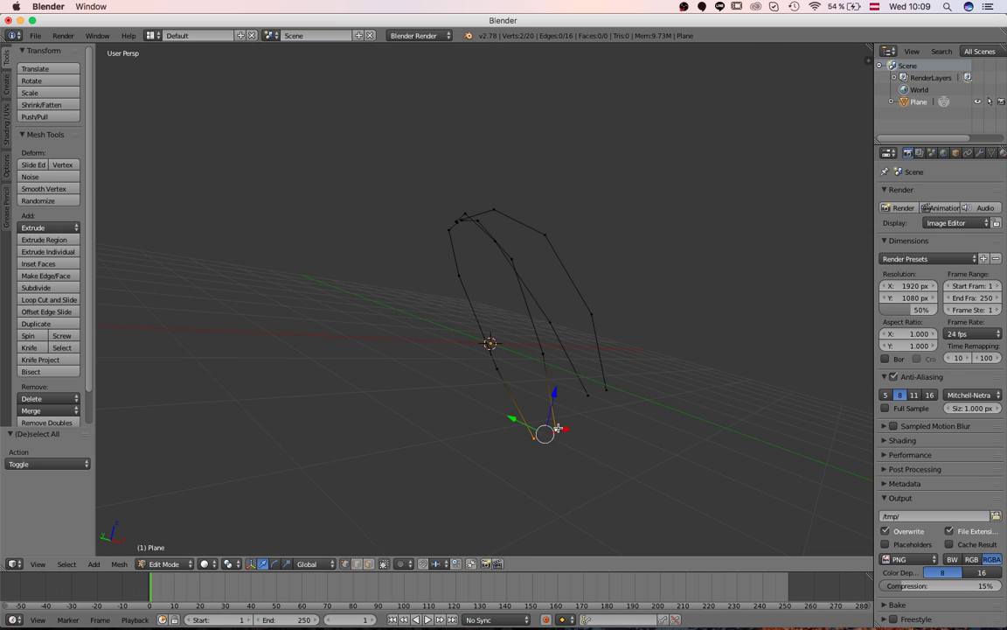
shift+right_click(504, 372)
key(f)
key(f)
key(f)
Fill the duplicated strand outline with four faces from its lower end up to the tip.
middle_drag(502, 339, 515, 386)
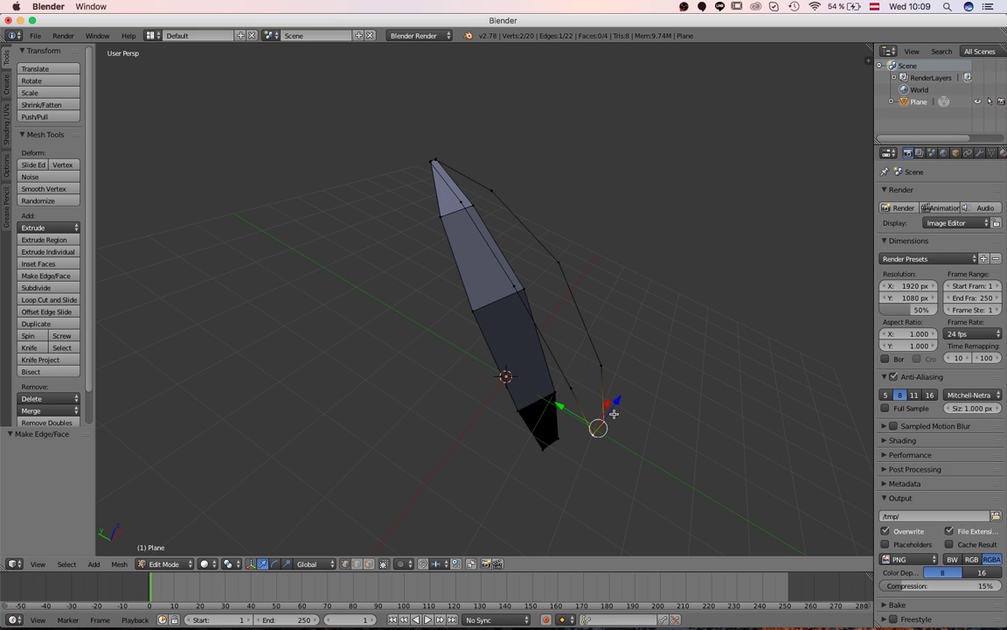
key(f)
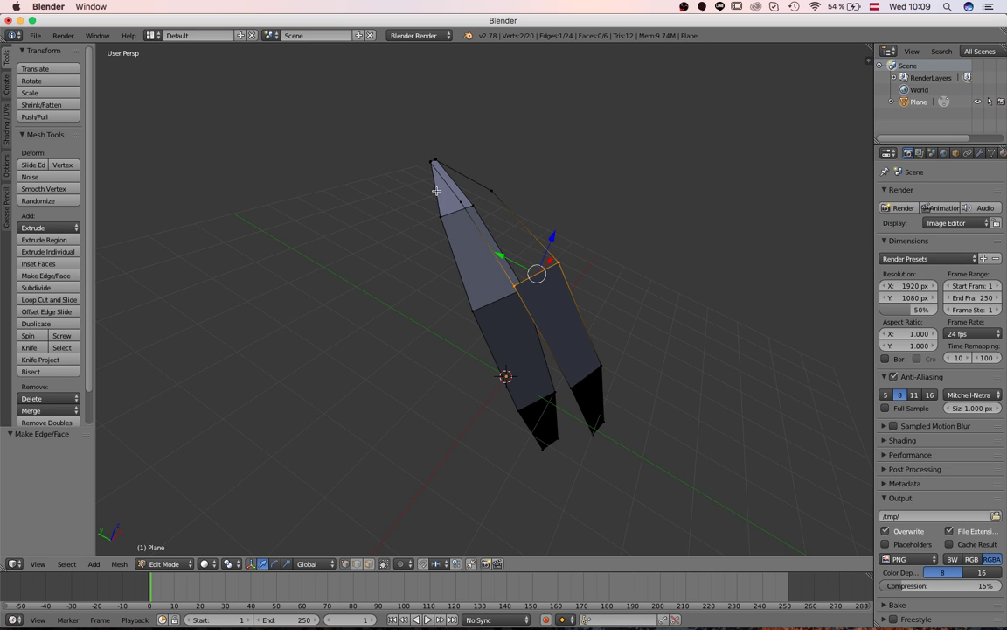
key(f)
key(f)
key(a)
key(ctrl+n)
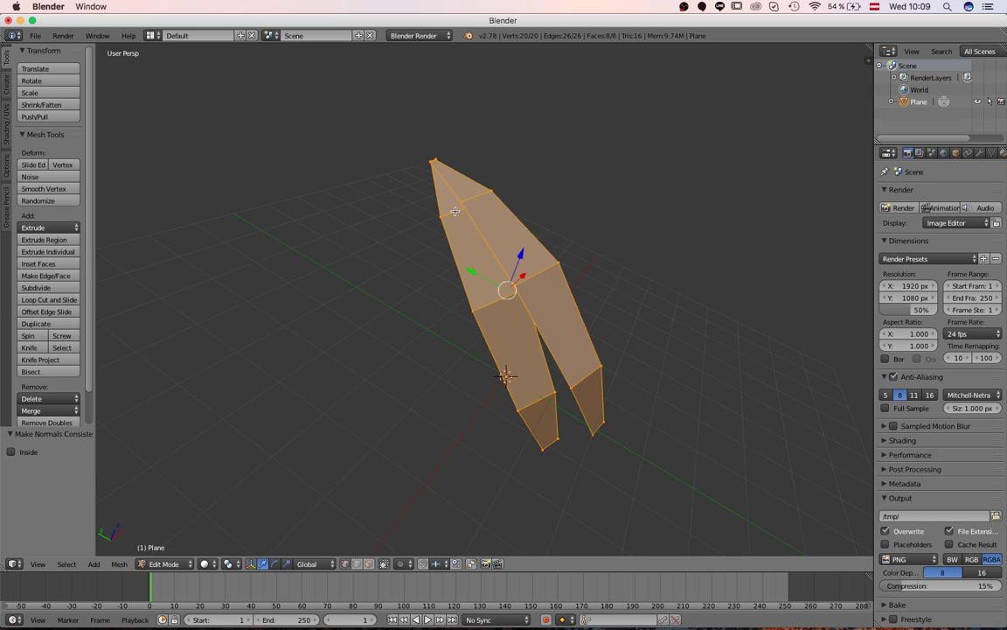
key(a)
key(a)
key(a)
key(a)
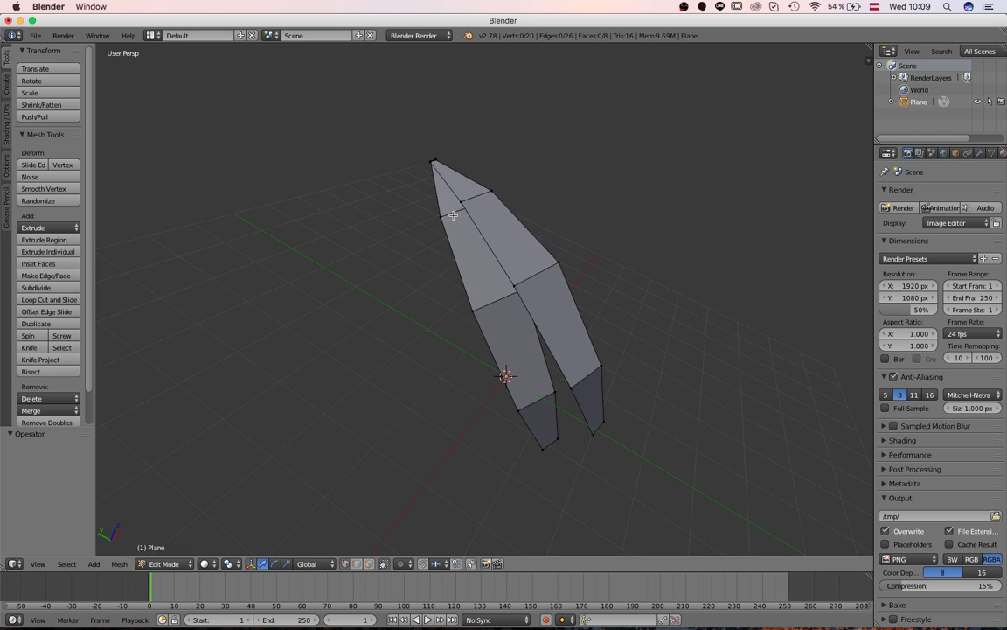
key(ctrl+z)
Select all faces of both strands and make their normals consistent.
key(a)
middle_drag(625, 441, 516, 306)
ctrl+middle_drag(516, 306, 511, 193)
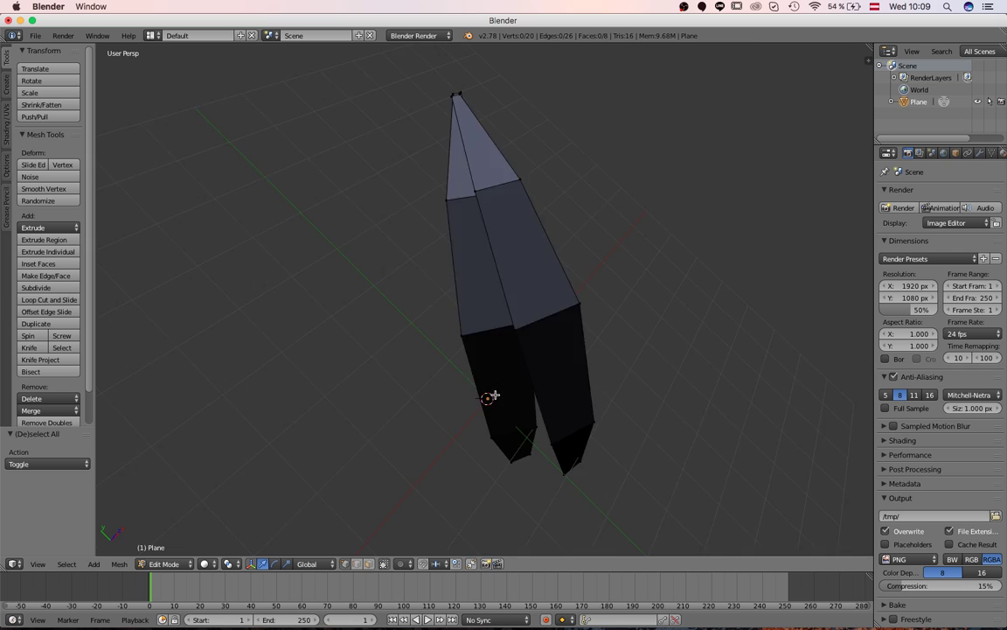
middle_drag(495, 384, 496, 241)
key(a)
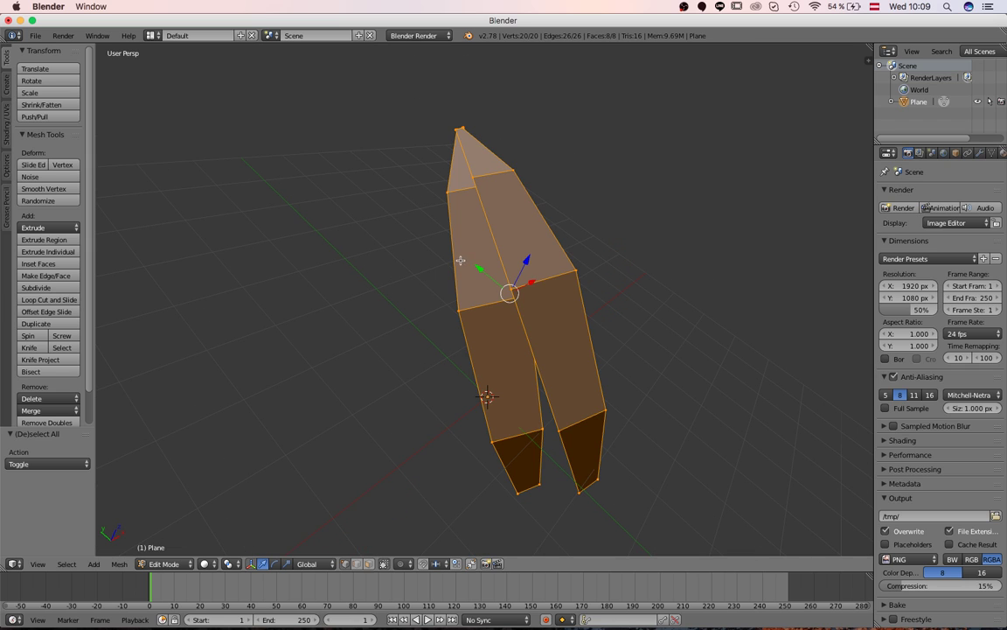
key(ctrl+n)
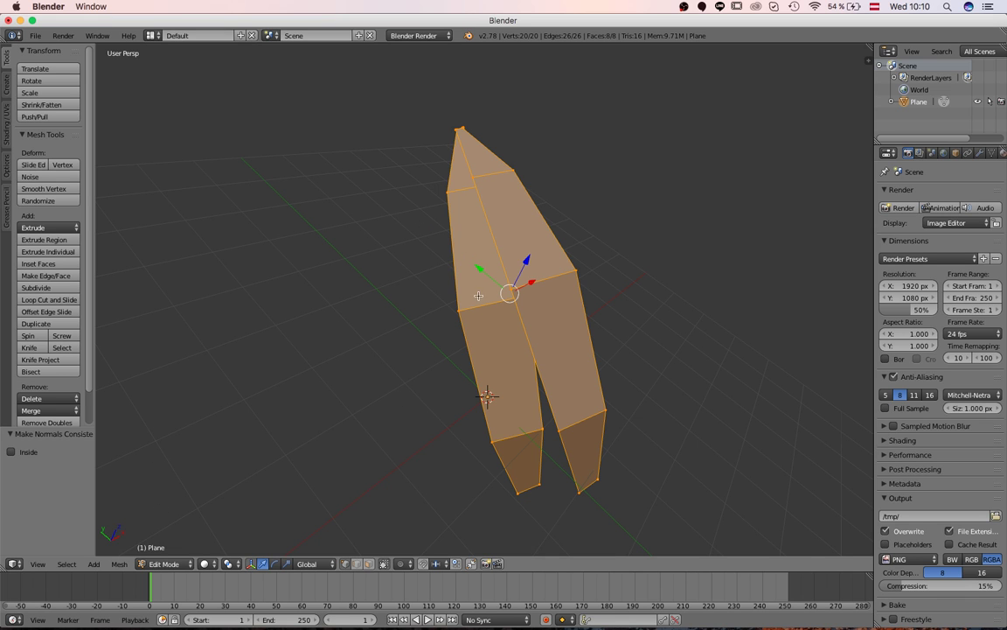
Move one corner vertex at the strand tips so the two tips sit closer together.
middle_drag(494, 174, 516, 369)
shift+middle_drag(508, 165, 495, 292)
scroll(491, 284, up, 2)
scroll(460, 300, up, 3)
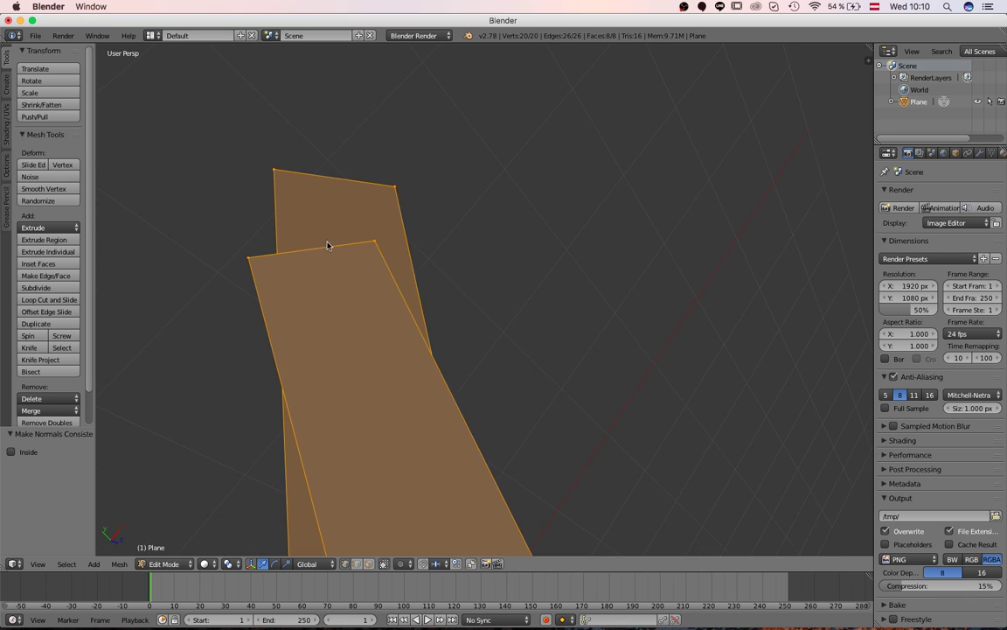
key(Tab)
key(Tab)
right_click(254, 250)
shift+middle_drag(368, 256, 404, 268)
key(g)
click(424, 225)
scroll(437, 328, down, 6)
Examine how the two strands meet and overlap at their tips, in both object and edit mode.
key(Tab)
middle_drag(449, 348, 539, 308)
key(a)
scroll(472, 302, down, 5)
middle_drag(469, 301, 529, 350)
scroll(531, 312, up, 4)
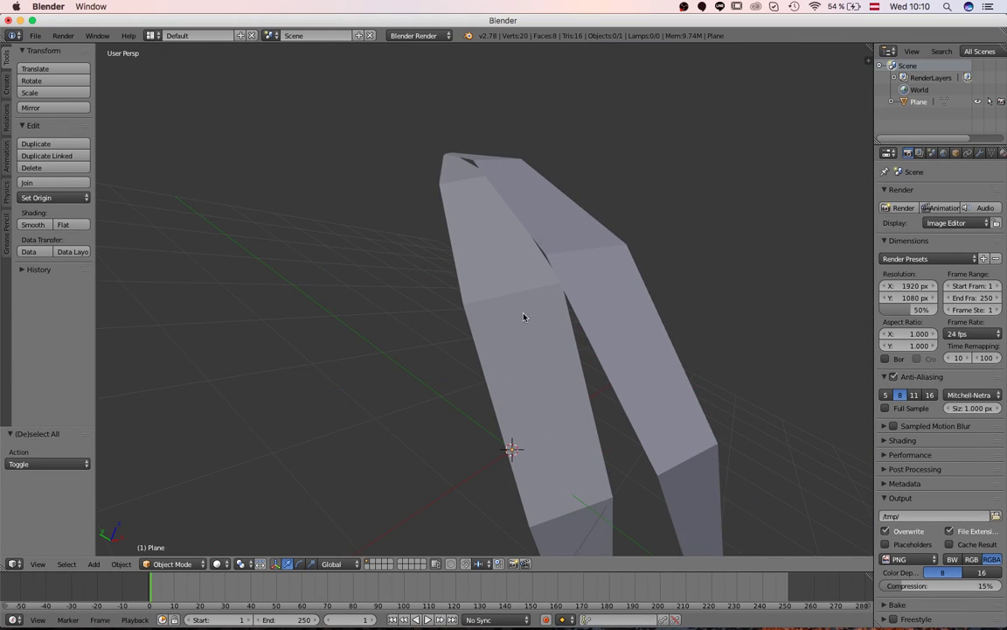
key(Tab)
middle_drag(416, 346, 451, 227)
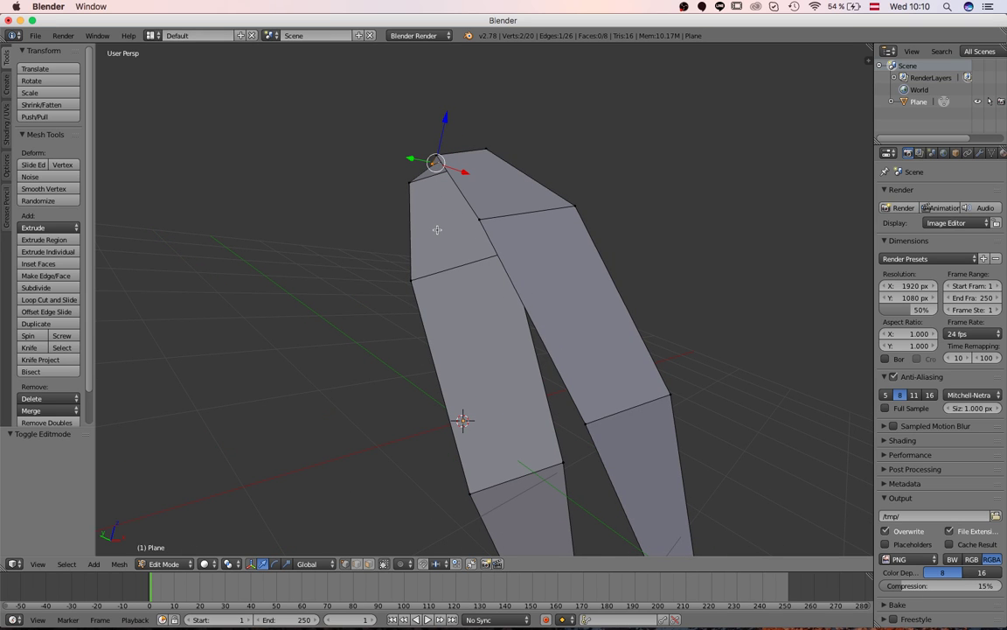
middle_drag(547, 253, 464, 280)
scroll(445, 265, up, 10)
scroll(404, 219, down, 4)
middle_drag(425, 230, 480, 199)
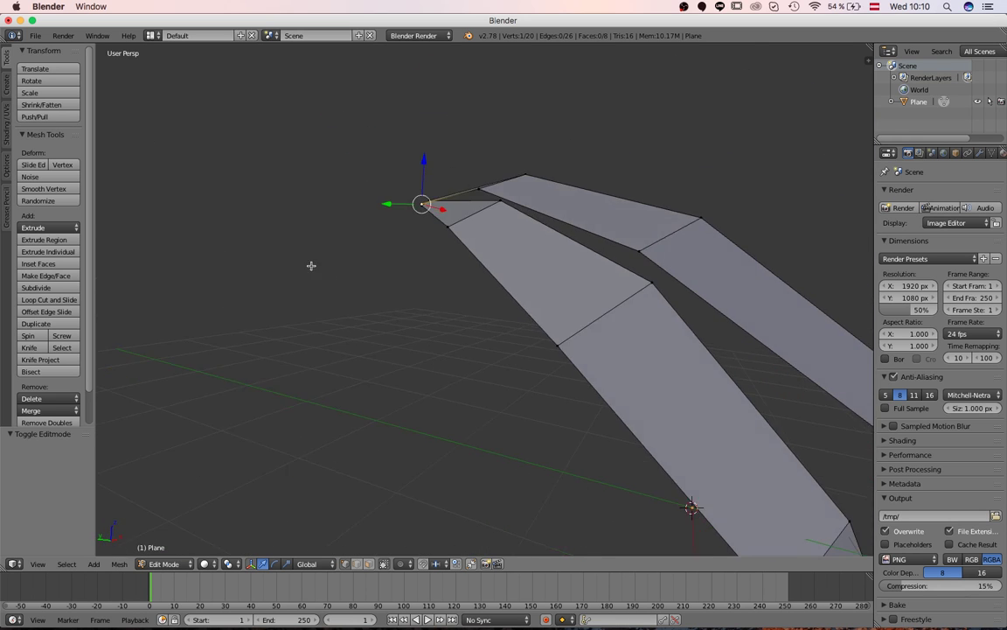
Delete the surplus vertex at the second strand's tip.
middle_drag(309, 262, 486, 208)
key(x)
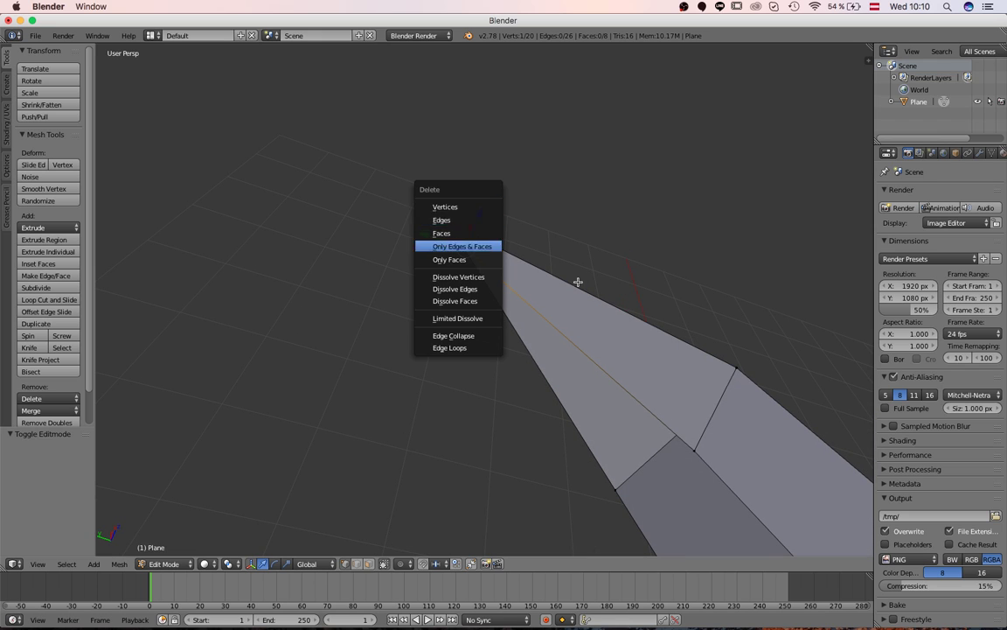
key(x)
click(546, 240)
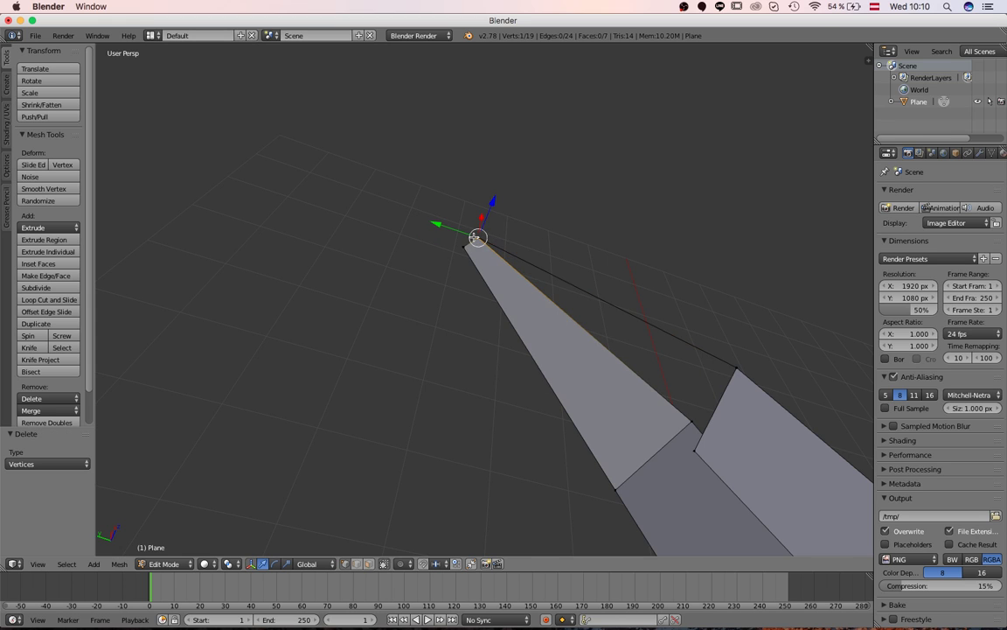
Select the two overlapping vertices at the shared strand tip and merge them at the last selected one.
scroll(481, 213, up, 4)
shift+middle_drag(481, 214, 489, 295)
key(g)
right_click(512, 352)
right_click(512, 355)
key(g)
right_click(530, 337)
shift+right_click(487, 355)
key(w)
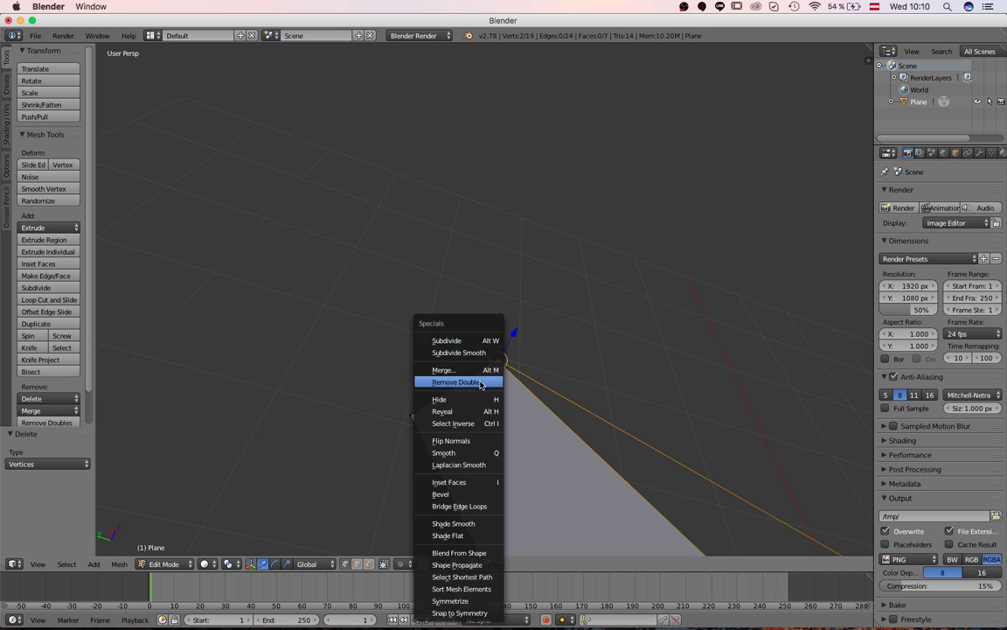
click(472, 372)
click(470, 385)
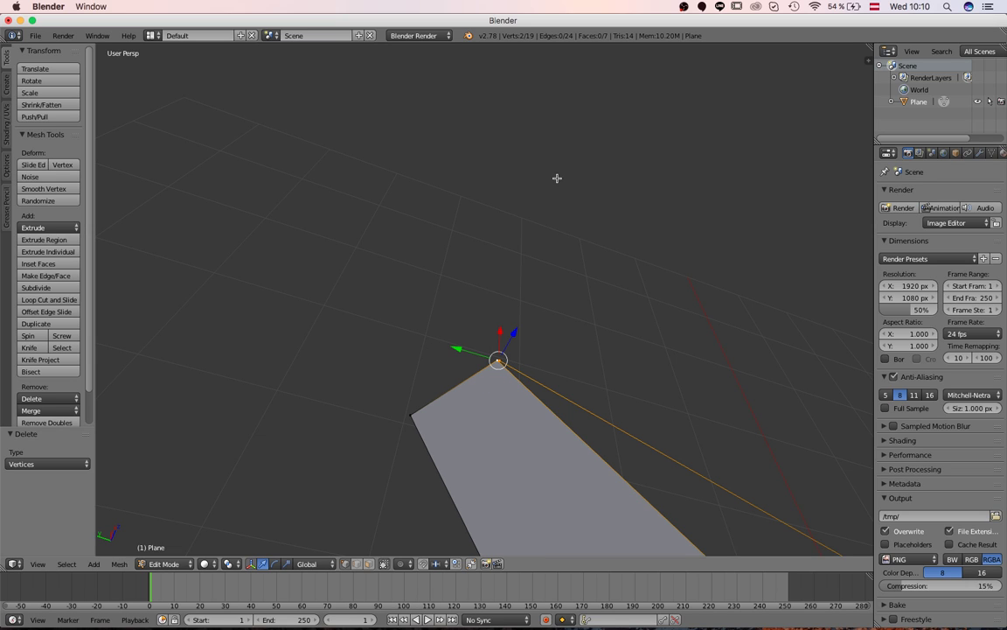
key(w)
click(558, 180)
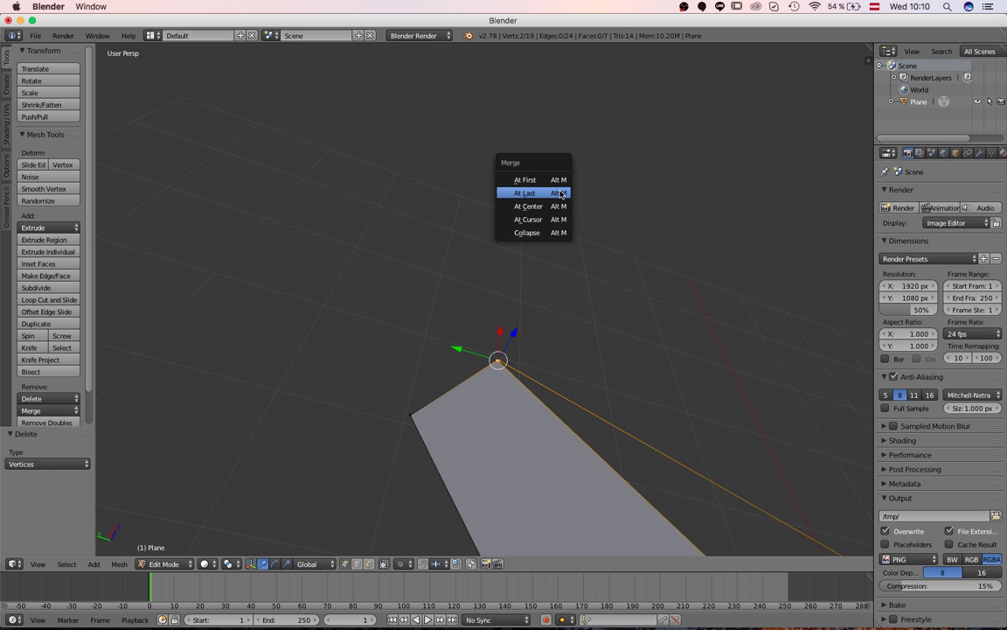
click(560, 193)
Slide a vertex on the lower strand's inner edge by about 0.098 and move the matching outer-edge vertex.
middle_drag(473, 341, 567, 367)
right_click(530, 344)
key(g)
key(g)
click(540, 370)
right_click(559, 454)
key(g)
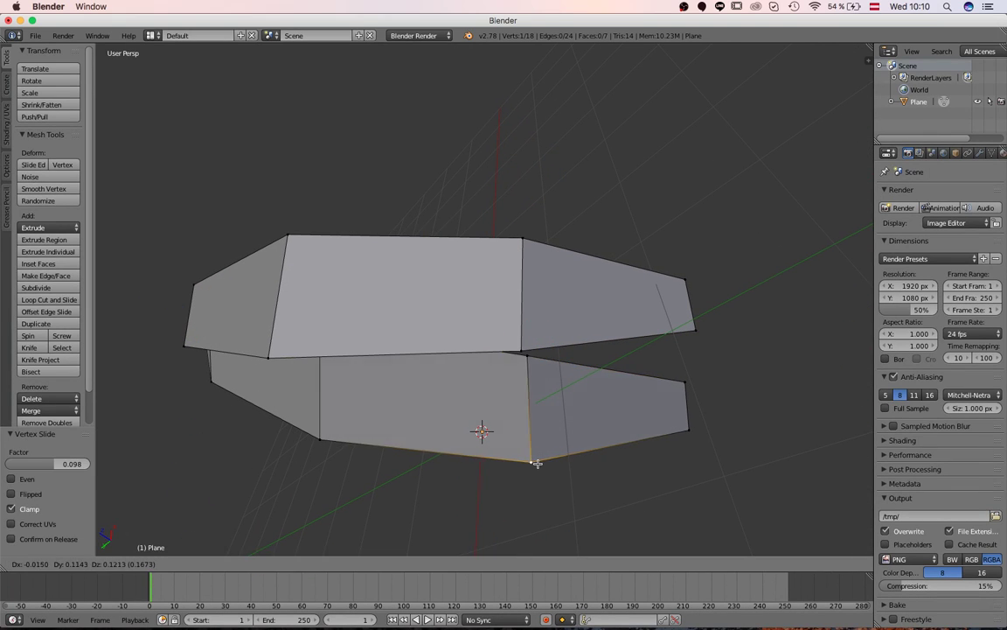
click(529, 452)
Adjust a lower strand vertex and try to connect it to the facing vertex of the other strand.
middle_drag(528, 452, 639, 145)
key(g)
click(546, 400)
shift+right_click(556, 287)
key(f)
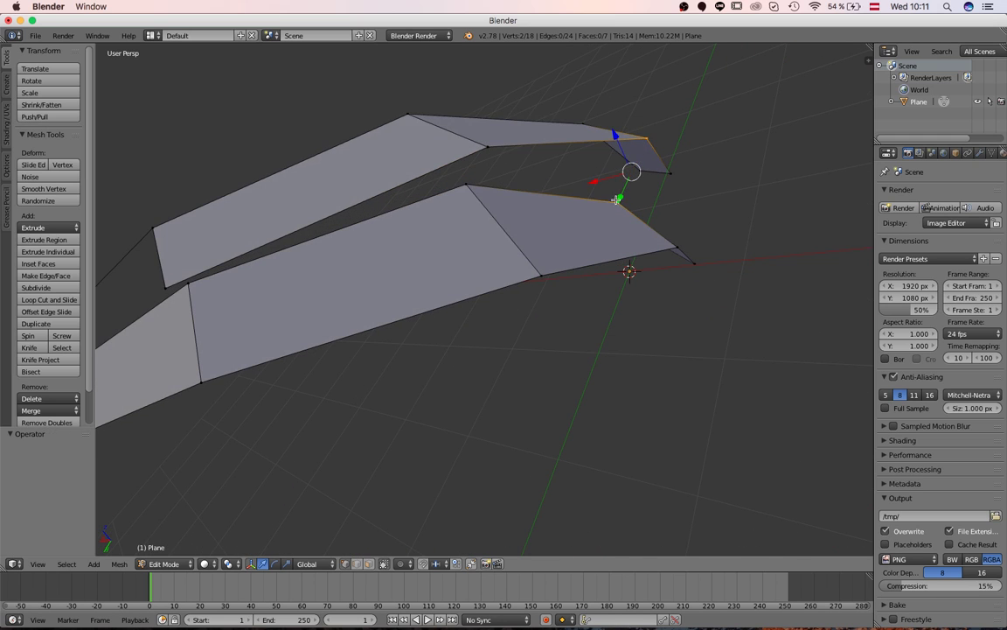
Slide two inner-edge vertices of the lower strand along their cross edges, by factors of about 0.281 and 0.367.
middle_drag(589, 199, 499, 239)
key(g)
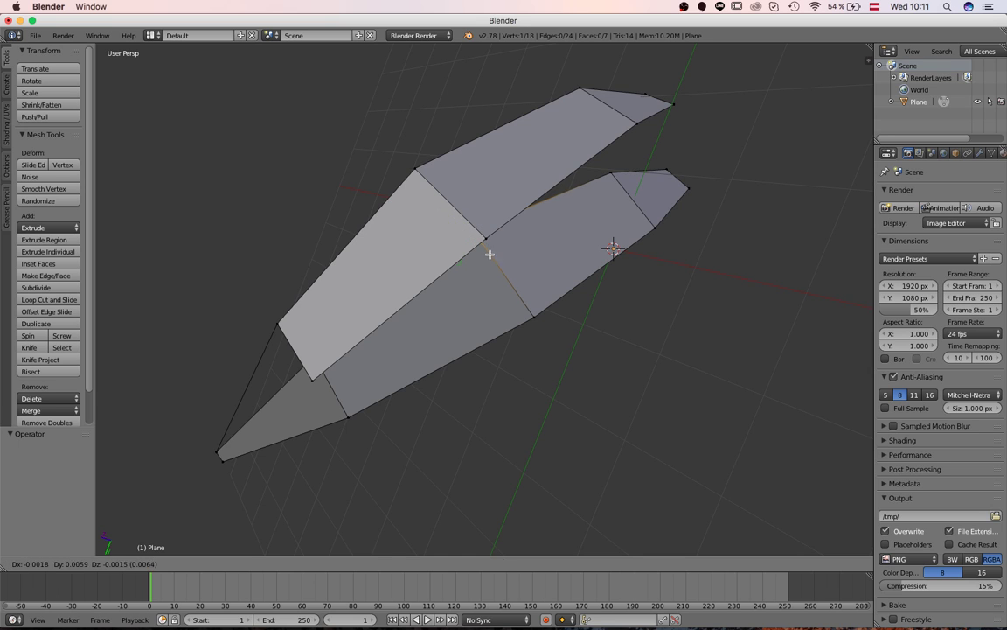
right_click(496, 275)
middle_drag(496, 272, 499, 285)
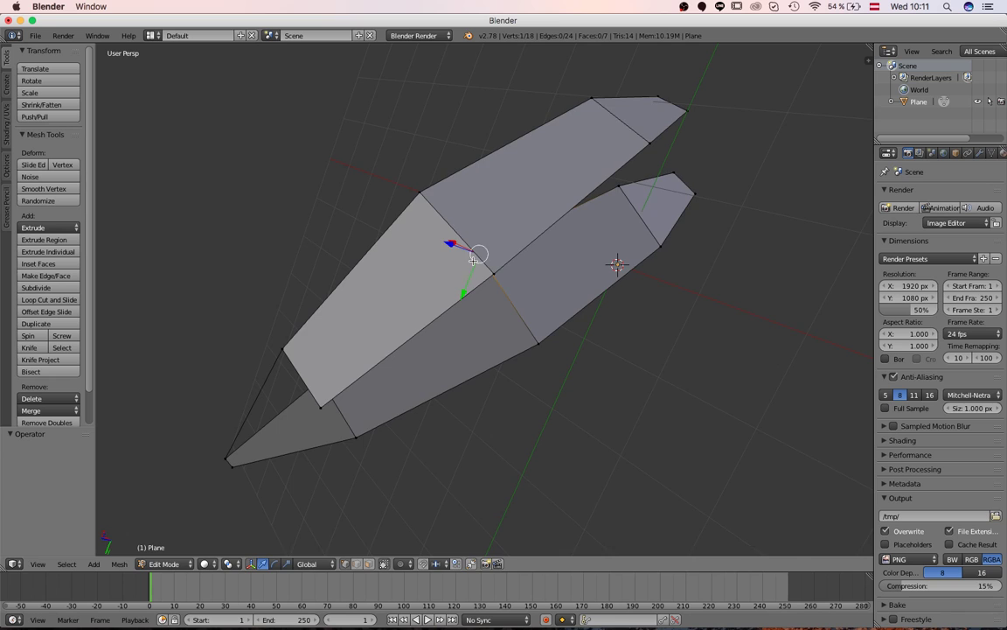
middle_drag(427, 237, 424, 218)
key(g)
key(g)
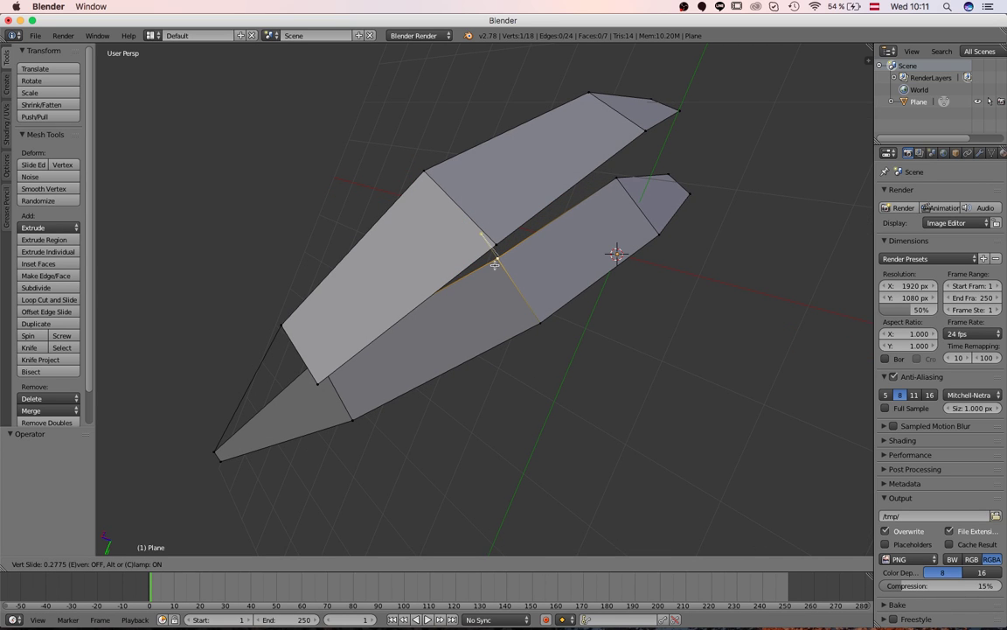
click(495, 265)
middle_drag(499, 263, 417, 292)
key(g)
key(g)
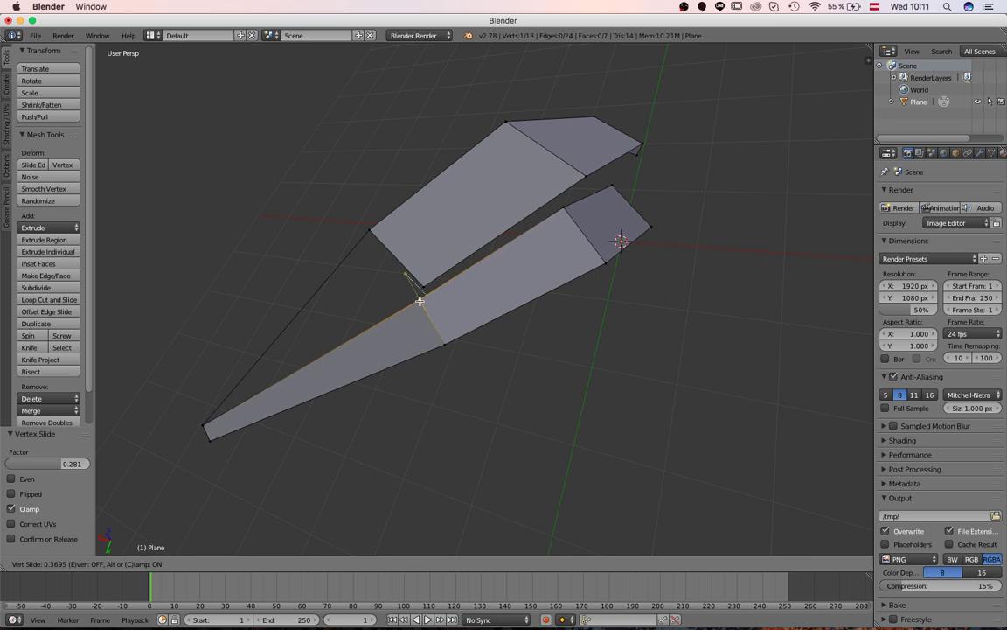
click(406, 274)
Fill the missing triangular face between the shared tip vertex and the second strand's first cross edge.
middle_drag(425, 292, 477, 265)
scroll(469, 281, down, 2)
scroll(477, 265, up, 3)
shift+middle_drag(448, 117, 435, 155)
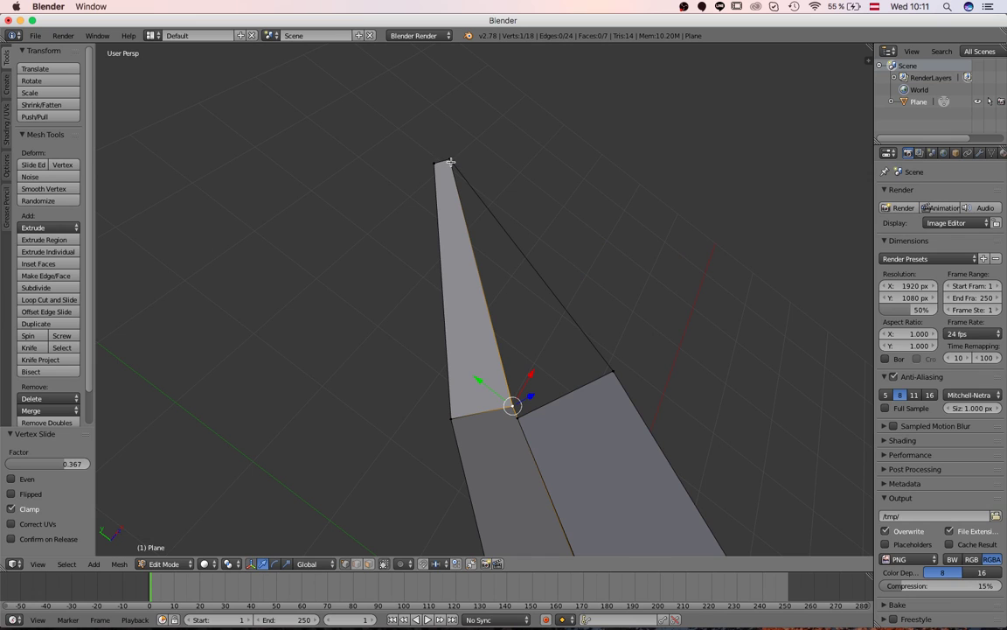
shift+right_click(619, 367)
middle_drag(607, 390, 623, 287)
key(f)
Merge the two facing inner-edge vertices nearest the tip so both strands join there.
scroll(627, 345, down, 4)
scroll(623, 287, up, 3)
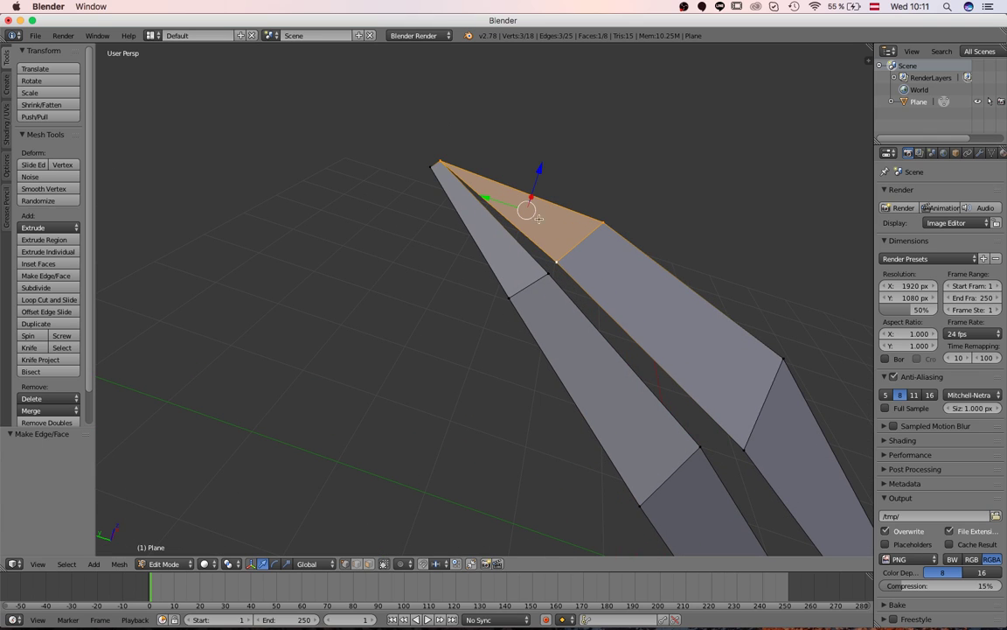
right_click(563, 264)
shift+right_click(549, 278)
key(w)
click(546, 283)
click(539, 295)
Reposition the merged vertex and the outer vertices near the tip to reshape the joined section.
middle_drag(548, 278, 462, 195)
key(g)
click(460, 196)
right_click(361, 203)
drag(365, 204, 355, 195)
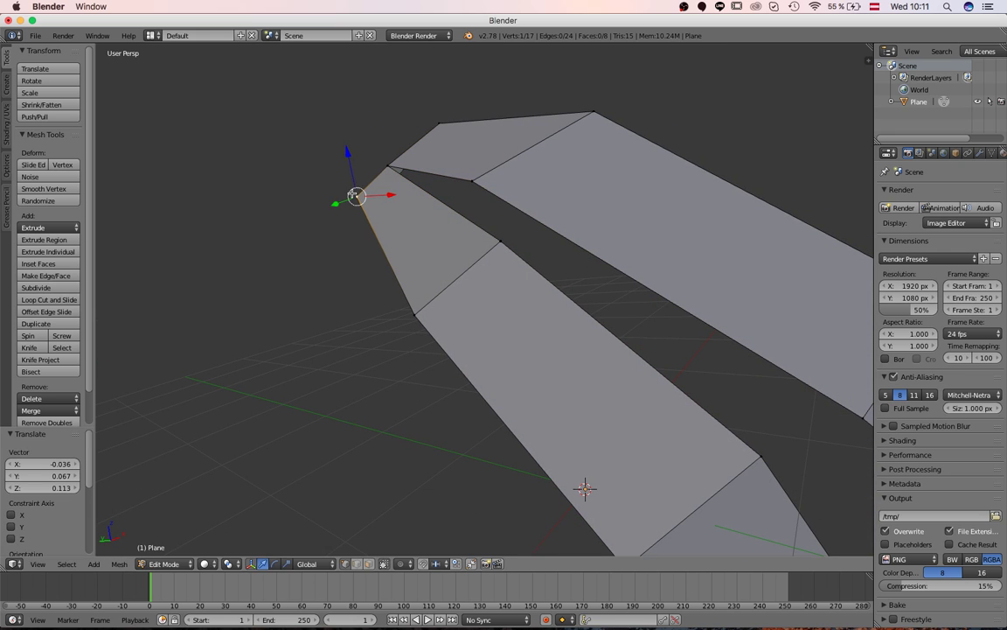
key(g)
click(406, 145)
Select the whole strand mesh and duplicate it in place.
scroll(395, 129, down, 4)
middle_drag(423, 137, 495, 249)
middle_drag(385, 258, 377, 328)
key(a)
key(a)
scroll(377, 328, up, 3)
middle_drag(467, 326, 495, 307)
scroll(495, 308, up, 2)
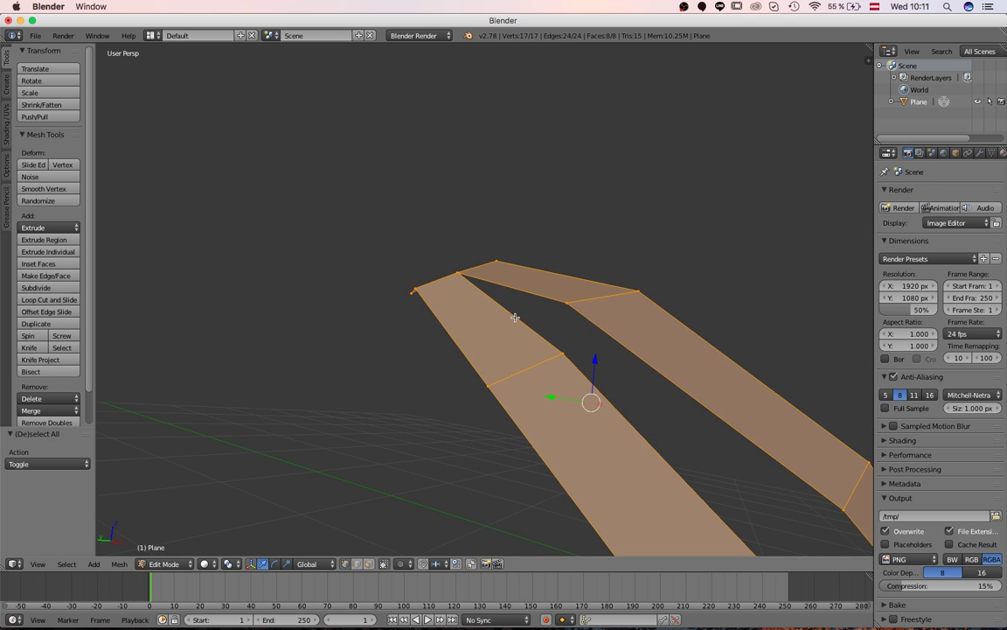
key(shift+d)
key(Escape)
Offset the duplicated strand surface inwards with Shrink/Fatten by about 0.076.
scroll(628, 290, down, 5)
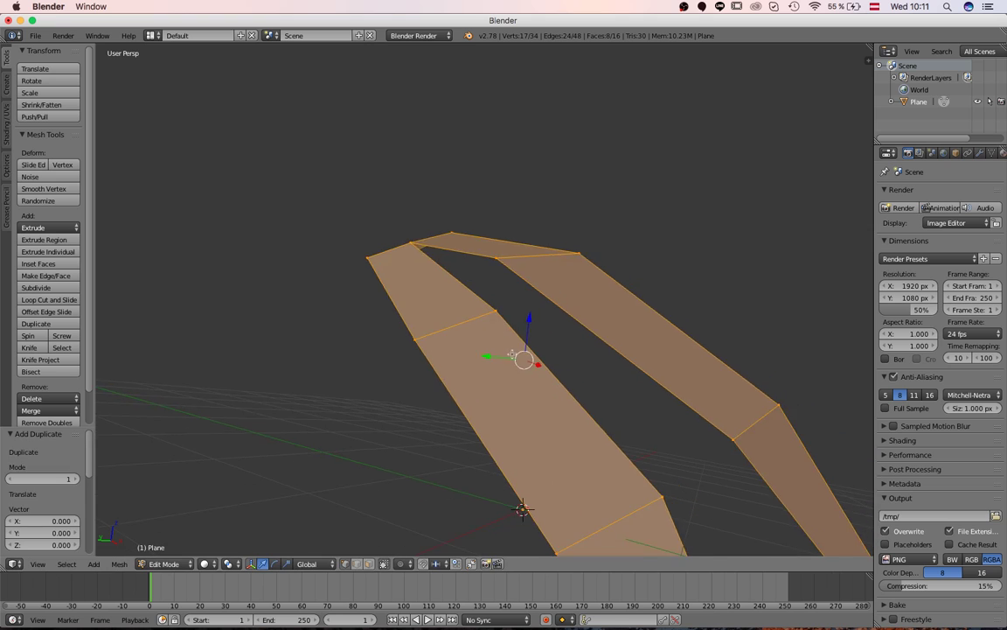
middle_drag(629, 290, 612, 258)
scroll(611, 259, up, 4)
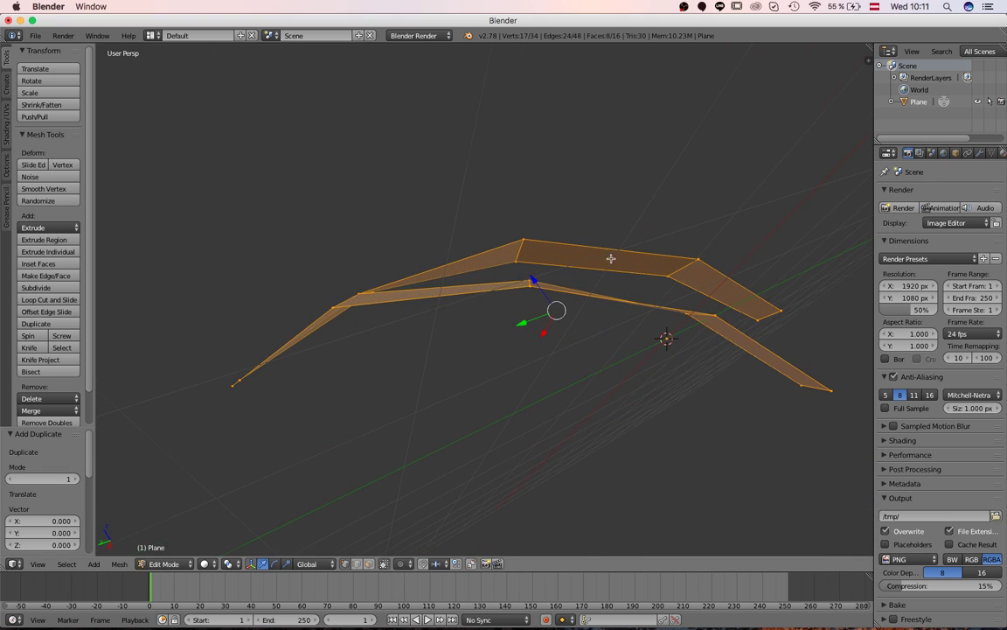
click(44, 104)
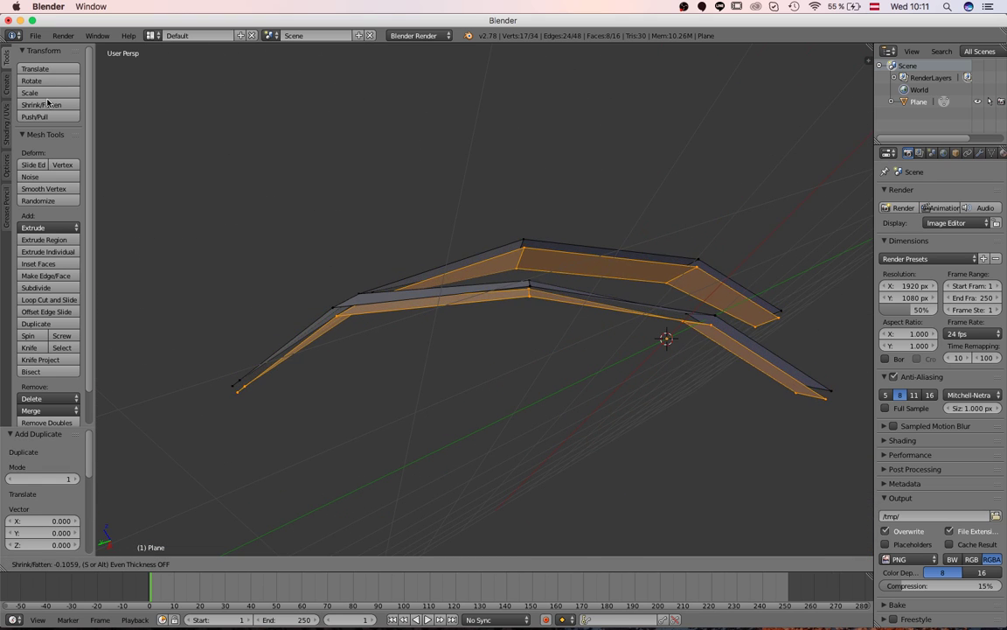
click(209, 377)
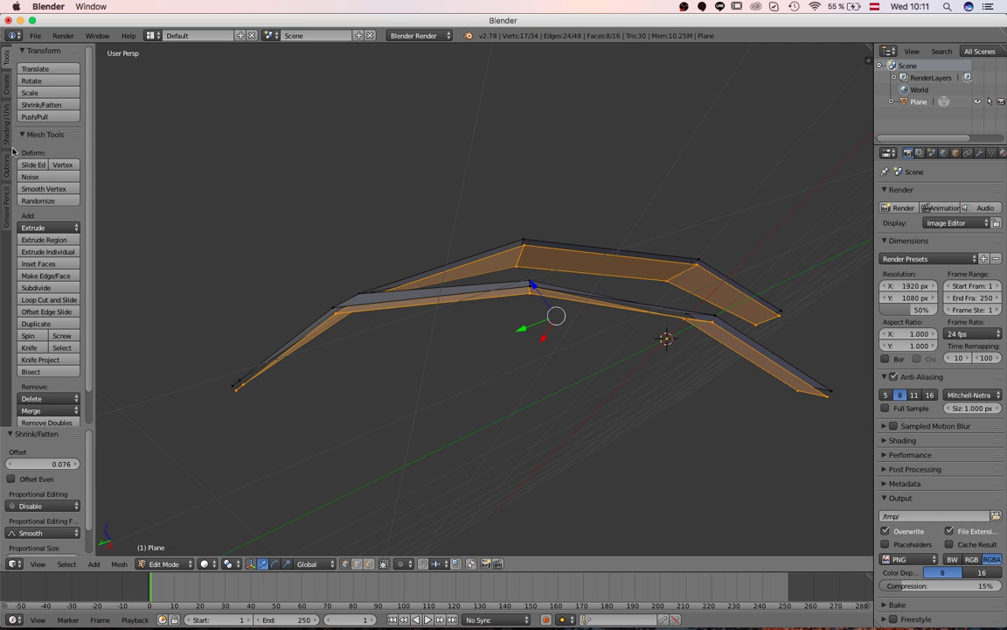
Exclude the end vertices from the selection and offset the duplicate's middle section further with Shrink/Fatten by about 0.171.
middle_drag(272, 421, 186, 348)
middle_drag(511, 378, 340, 367)
key(b)
middle_drag(675, 444, 556, 260)
drag(556, 259, 556, 260)
middle_drag(557, 260, 514, 334)
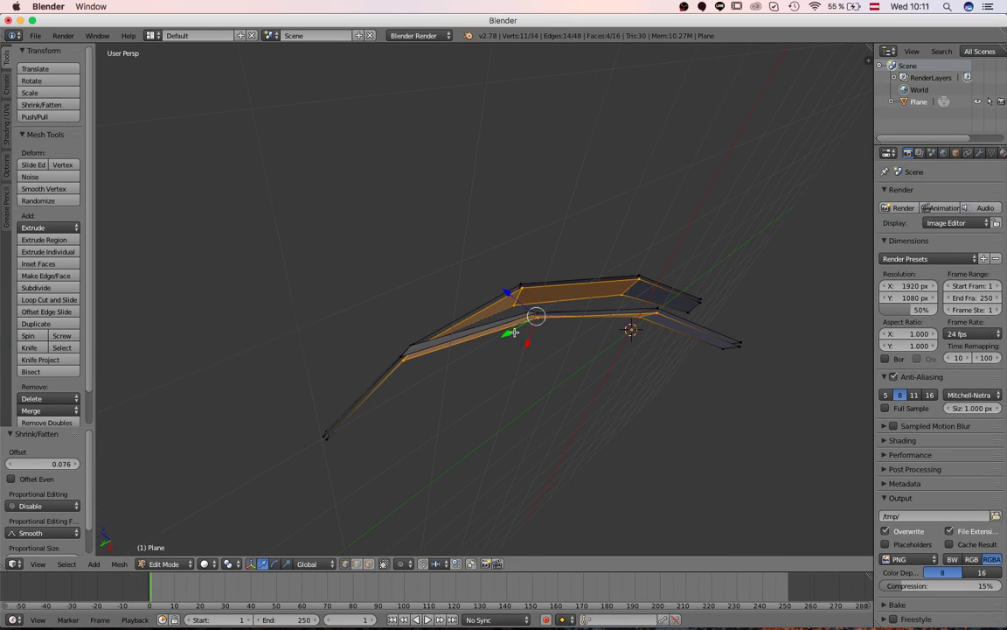
click(40, 106)
click(580, 265)
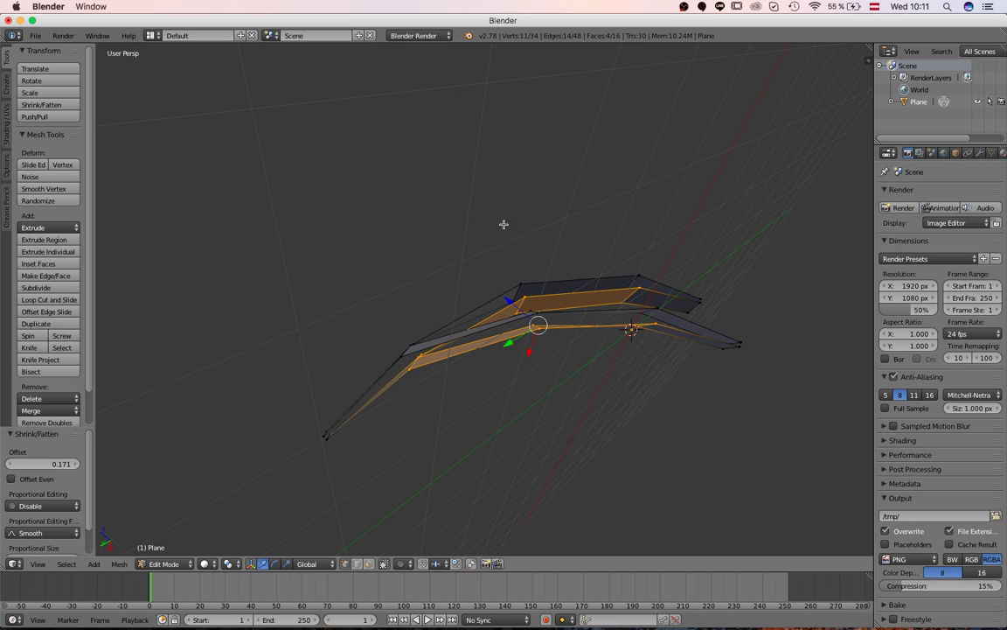
Limit the selection to the four vertices of the duplicate's middle cross-section and adjust them with Shrink/Fatten.
middle_drag(653, 338, 584, 243)
middle_drag(533, 377, 516, 383)
key(b)
middle_drag(443, 413, 378, 322)
middle_drag(378, 322, 396, 267)
key(b)
middle_drag(430, 387, 361, 286)
middle_drag(361, 286, 413, 325)
click(49, 105)
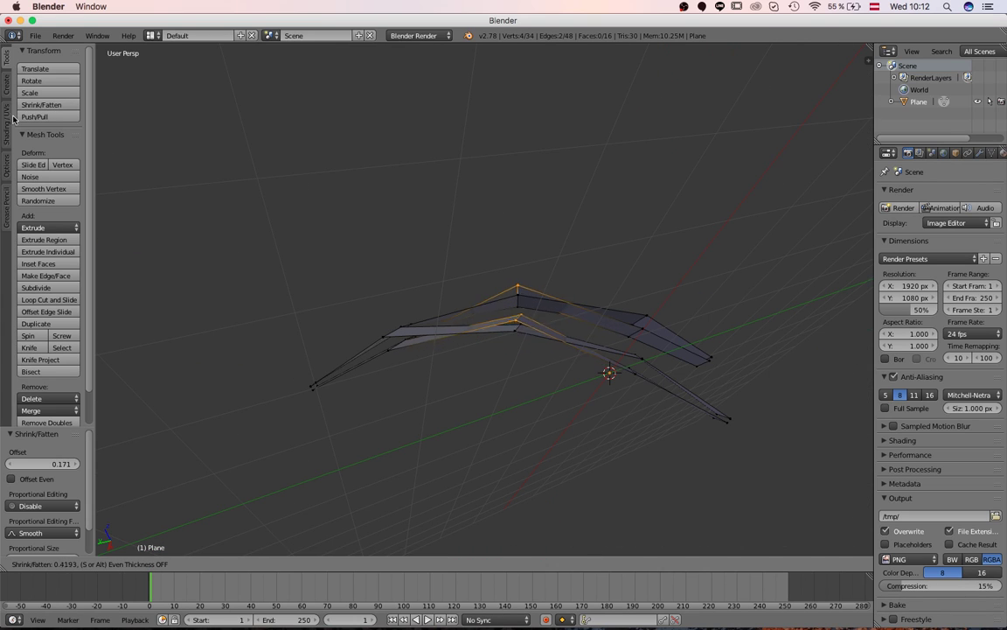
click(22, 102)
Select two vertices at the strand's end and move them by about 0.066, -0.065, 0.011.
middle_drag(574, 217, 422, 369)
shift+right_click(560, 350)
key(g)
click(460, 372)
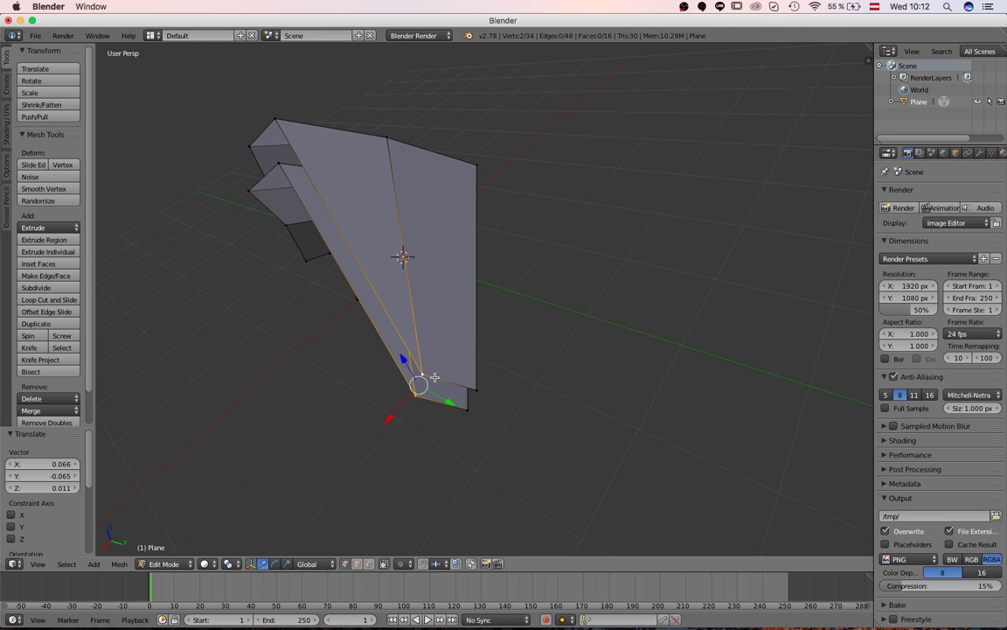
Fill side faces between the original and duplicated surfaces, starting at the strand's end and continuing along its edge.
key(f)
shift+right_click(472, 389)
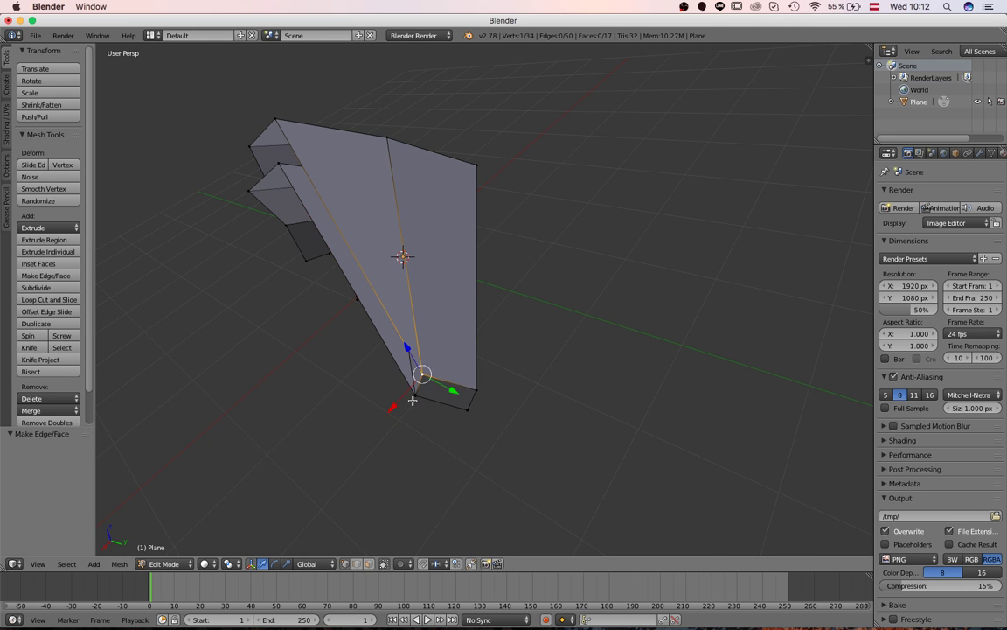
shift+right_click(413, 402)
key(f)
middle_drag(303, 373, 581, 386)
key(f)
key(f)
key(f)
key(f)
key(f)
key(f)
Fill the remaining open side faces around both strands up to the fork where they meet.
middle_drag(654, 309, 575, 316)
key(f)
key(f)
key(f)
middle_drag(553, 356, 619, 345)
scroll(603, 315, up, 3)
key(f)
key(f)
middle_drag(624, 289, 431, 284)
key(f)
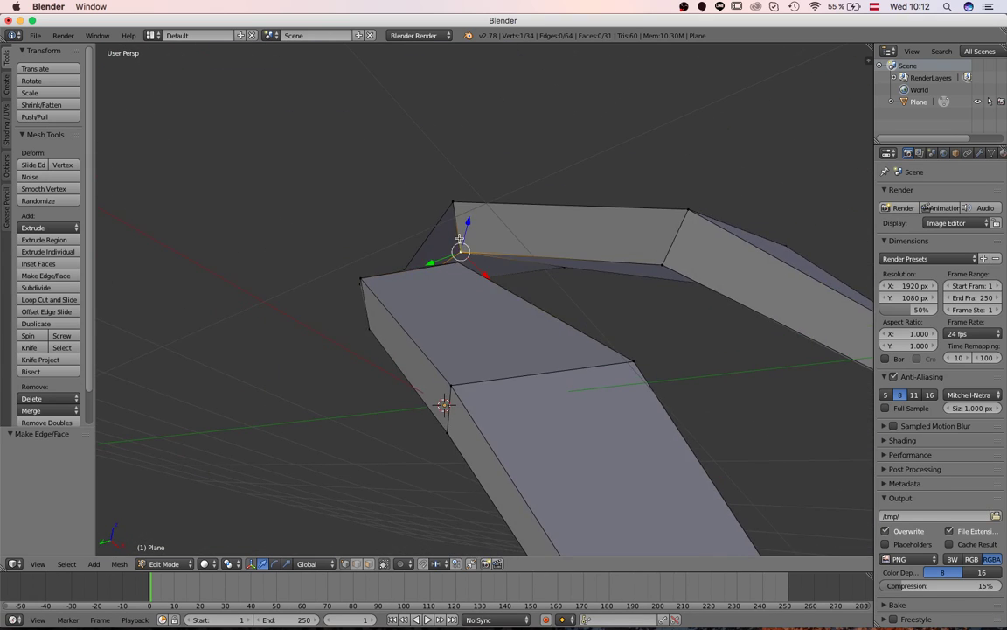
Select the upper and lower vertices at the strands' fork and move them by about 0.135, 0.031, -0.185.
shift+right_click(454, 203)
key(g)
click(465, 230)
middle_drag(464, 230, 391, 255)
Move the pair of vertices at the fork by about -0.051, -0.019, 0.040.
right_click(392, 262)
key(z)
right_click(385, 215)
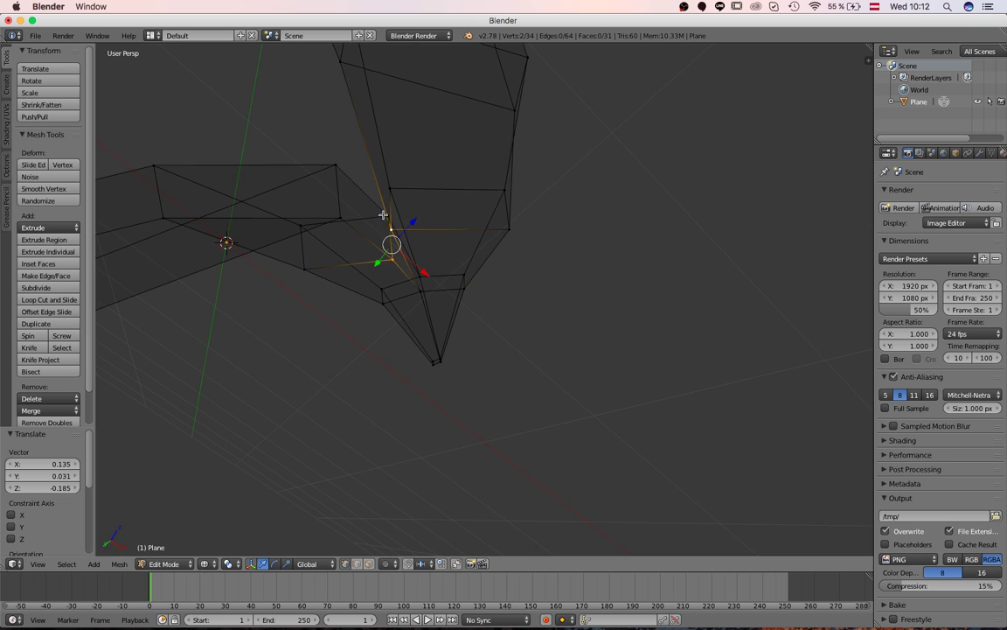
key(g)
click(383, 255)
key(z)
mouse_move(382, 252)
middle_down()
mouse_move(489, 354)
mouse_move(518, 366)
mouse_move(448, 322)
mouse_move(430, 295)
mouse_move(391, 318)
mouse_move(415, 338)
middle_up()
key(z)
scroll(428, 339, down, 4)
scroll(398, 328, up, 4)
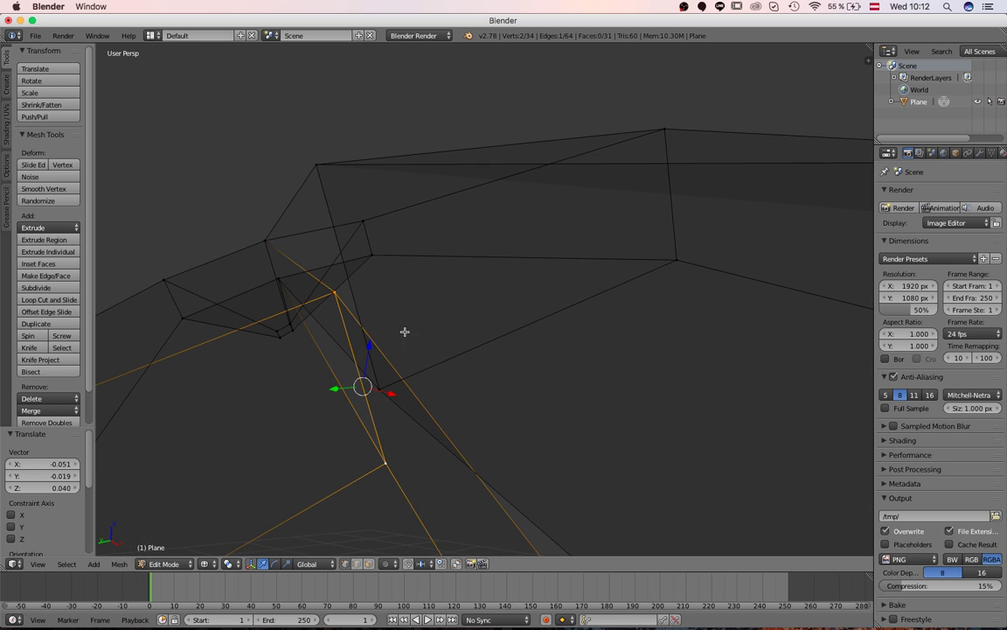
key(g)
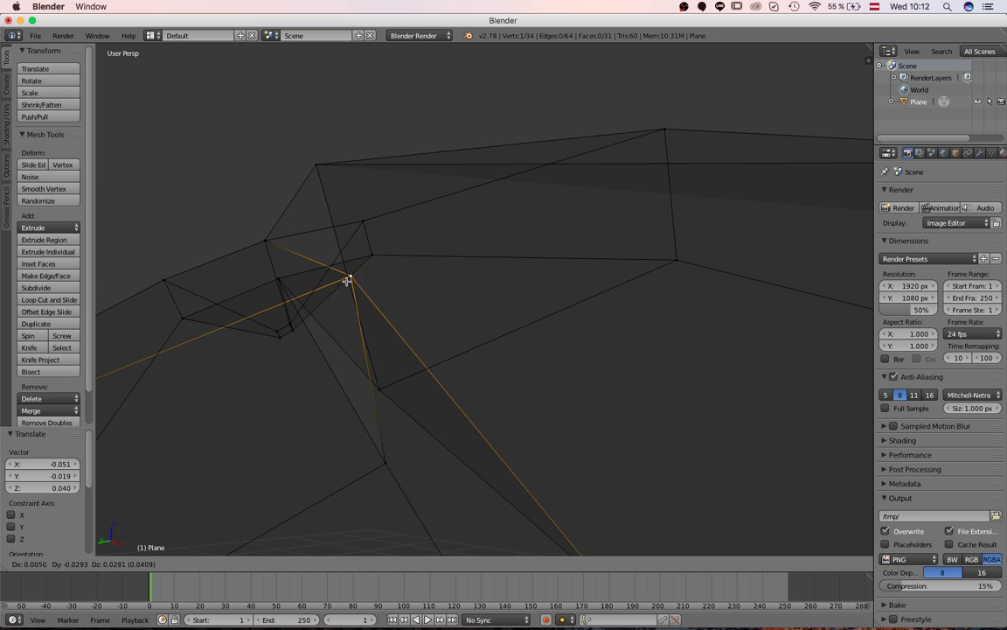
right_click(349, 280)
right_click(373, 393)
key(g)
right_click(359, 391)
Fill the two narrow triangular gaps between the strands at the fork, one on the upper and one on the lower surface.
scroll(372, 396, down, 2)
middle_drag(390, 405, 246, 312)
middle_drag(595, 365, 510, 364)
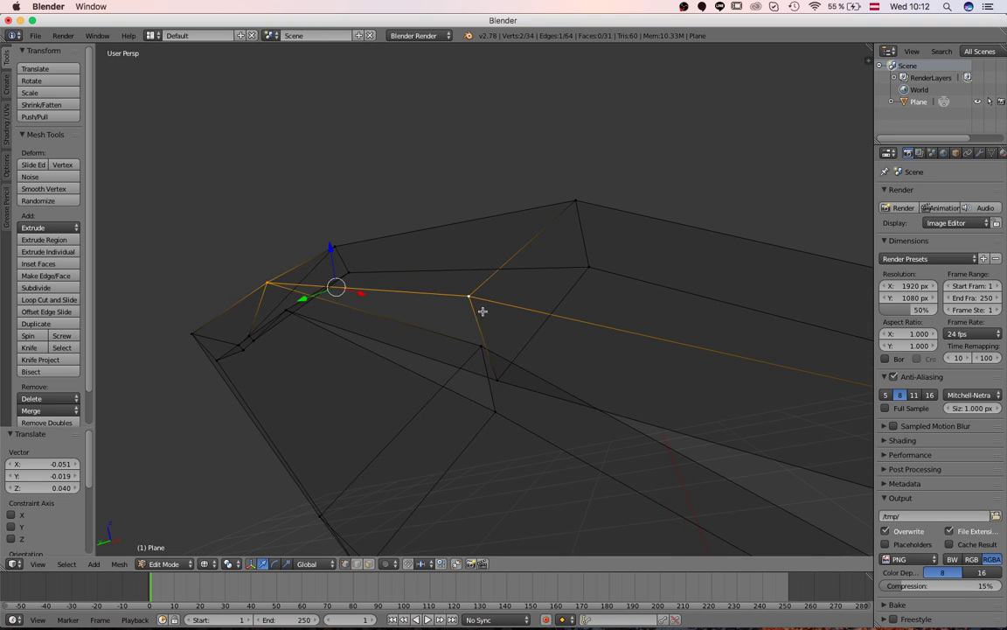
key(f)
right_click(494, 411)
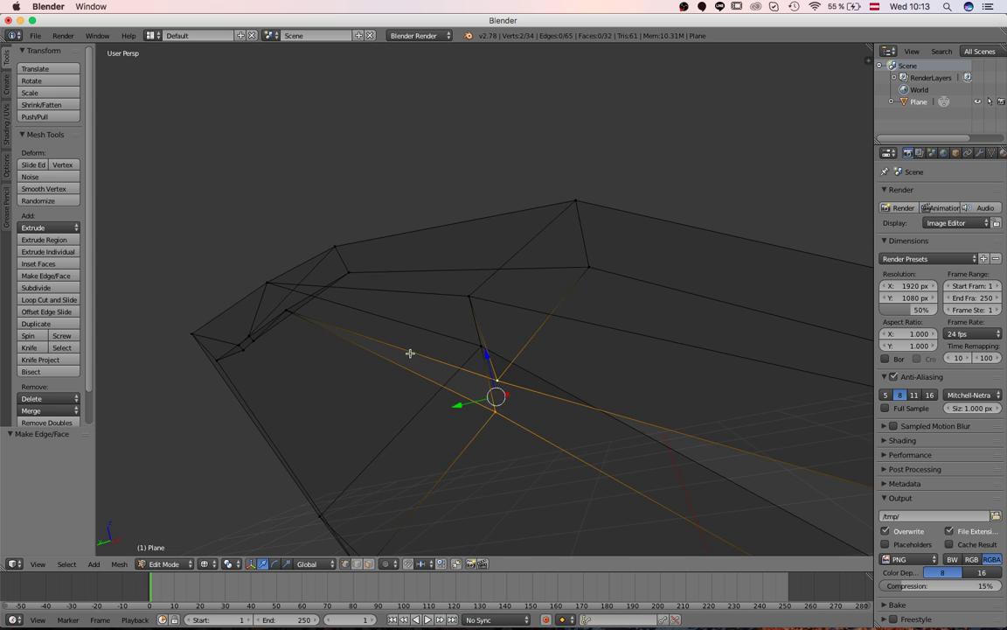
key(f)
Examine the filled junction between the two strands from several angles in solid and wireframe shading.
key(Tab)
key(z)
mouse_move(317, 326)
middle_down()
mouse_move(489, 353)
mouse_move(542, 418)
mouse_move(686, 406)
mouse_move(522, 344)
mouse_move(567, 371)
mouse_move(428, 354)
mouse_move(487, 356)
mouse_move(449, 349)
middle_up()
key(z)
key(Tab)
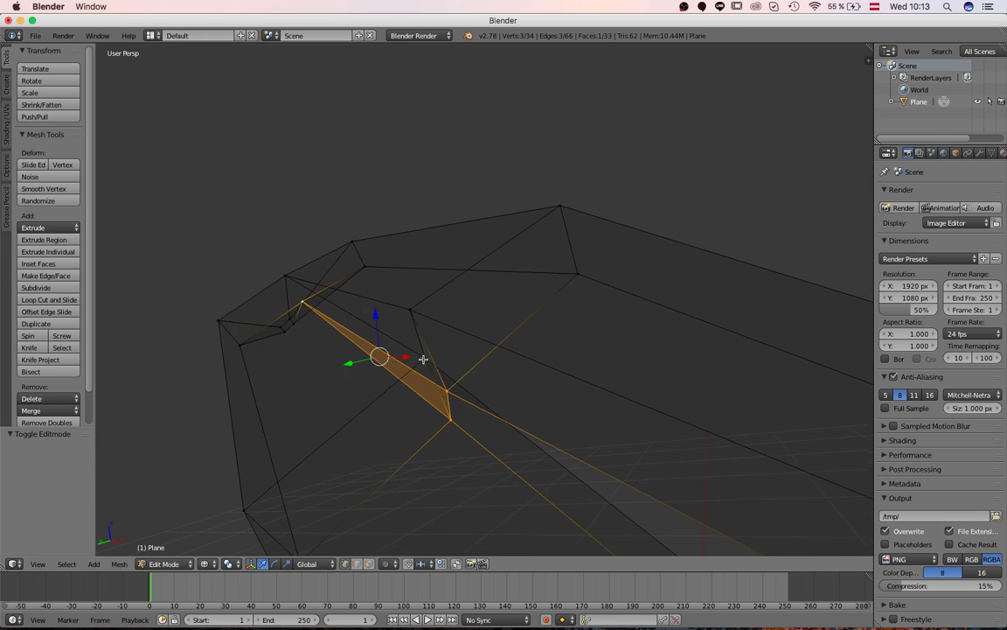
key(z)
key(z)
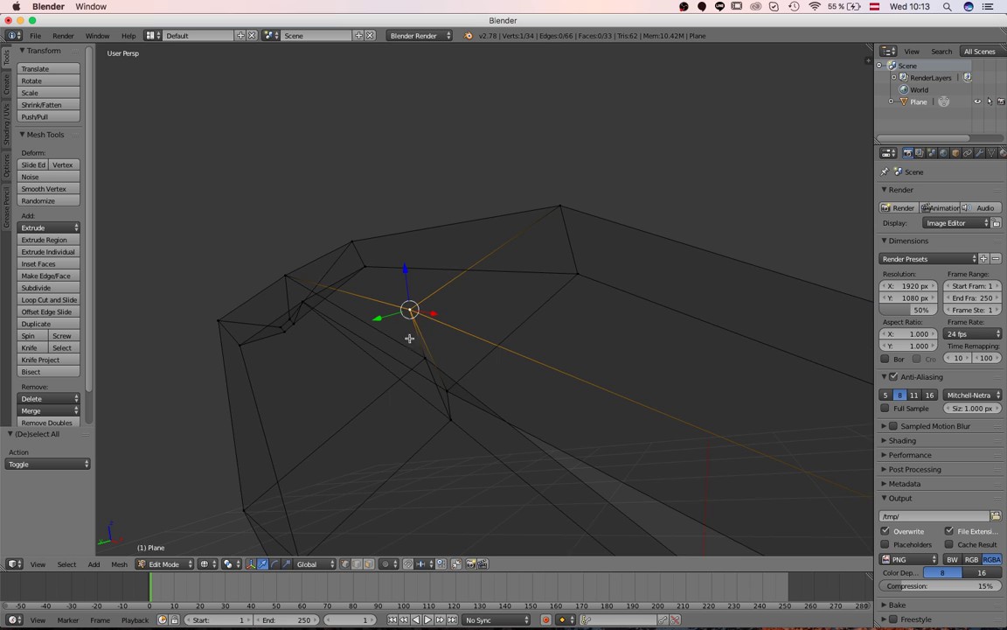
key(z)
key(z)
mouse_move(432, 368)
middle_down()
mouse_move(434, 394)
mouse_move(474, 278)
middle_up()
key(z)
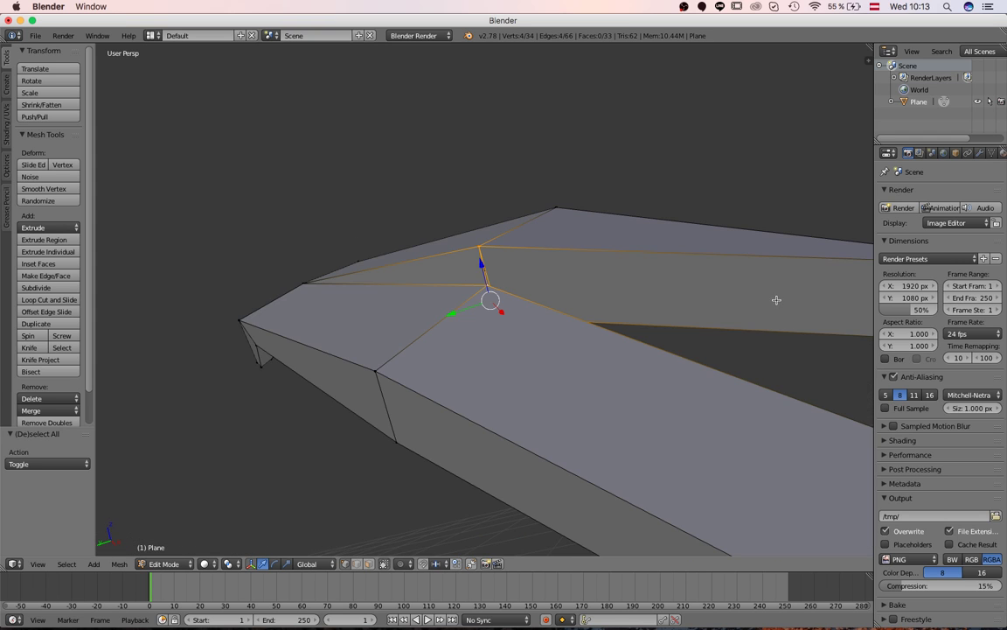
middle_drag(775, 300, 395, 319)
key(a)
key(z)
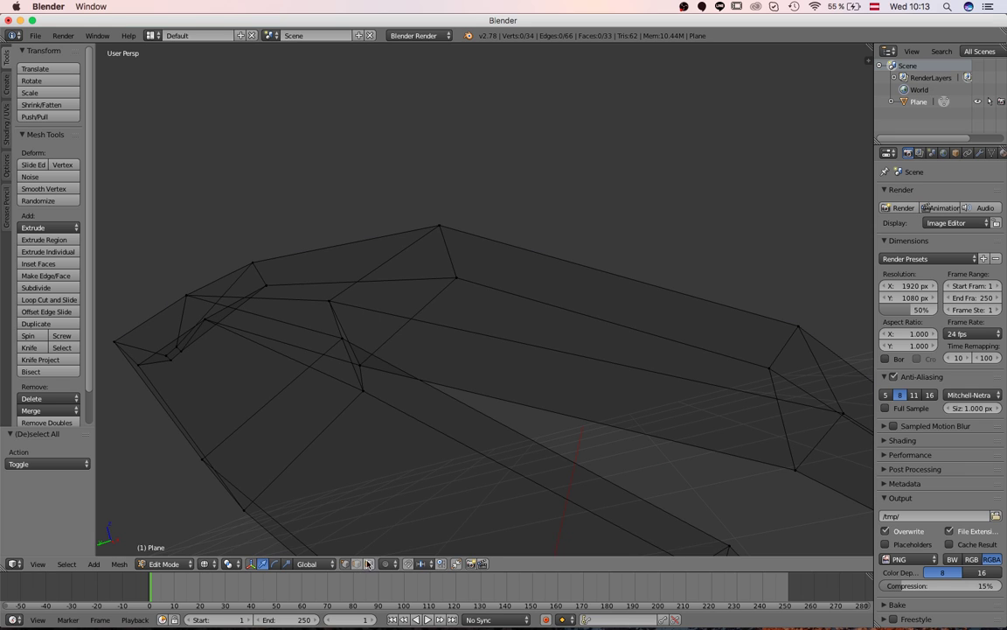
right_click(548, 373)
mouse_move(515, 373)
middle_down()
mouse_move(480, 330)
mouse_move(525, 365)
middle_up()
middle_drag(399, 507, 408, 495)
key(a)
middle_drag(694, 382, 356, 398)
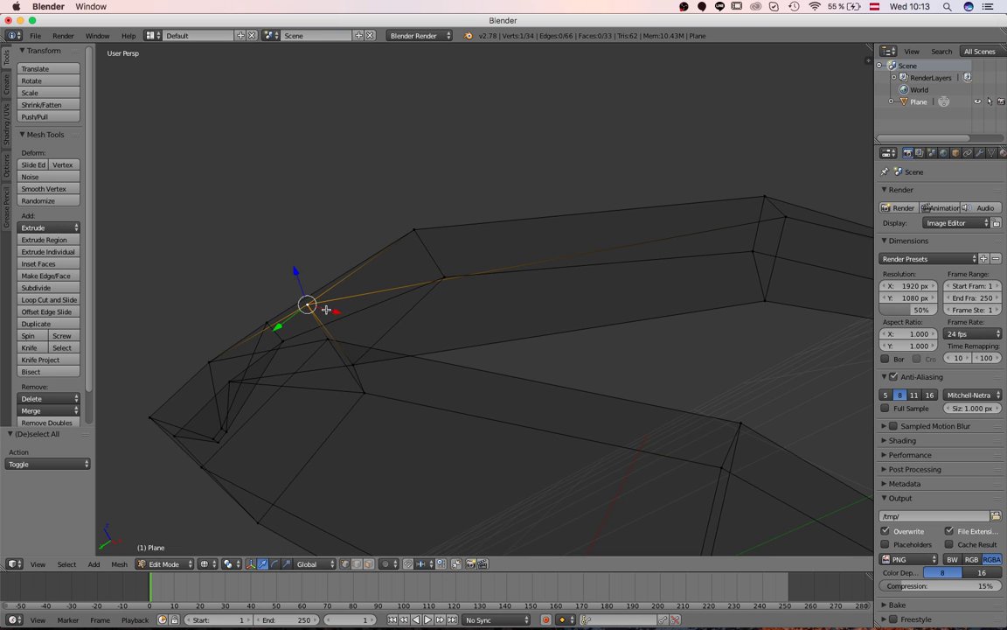
Try to subdivide the inner side edge at the fork with one cut, testing the new middle vertex's connections.
key(w)
click(357, 362)
middle_drag(355, 362, 362, 359)
right_click(344, 341)
key(g)
right_click(359, 324)
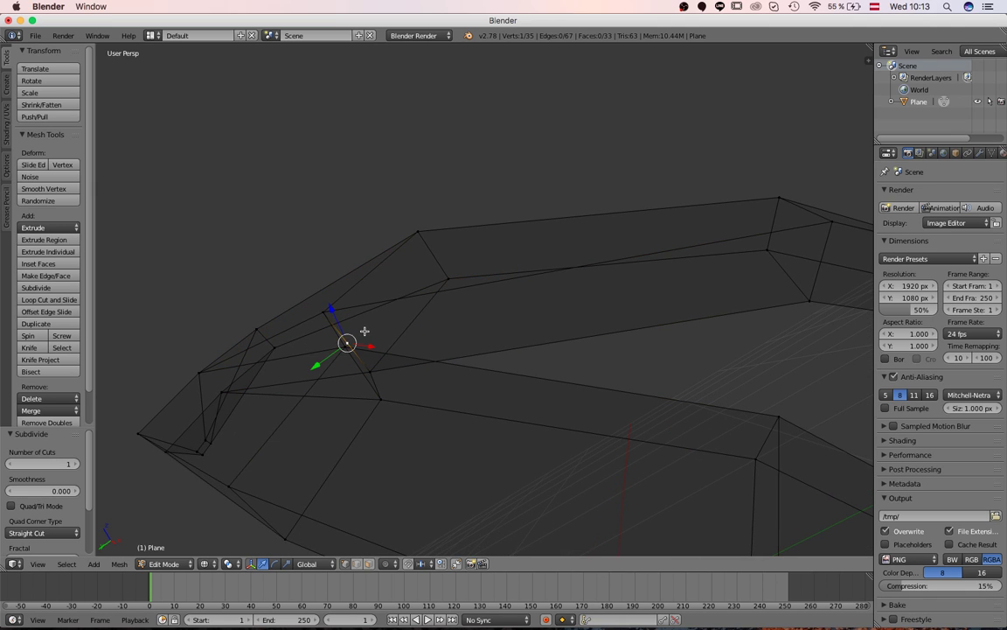
key(ctrl+z)
Subdivide the inner side edge linking the upper and lower vertices at the fork, and check its new middle vertex.
middle_drag(364, 343, 327, 359)
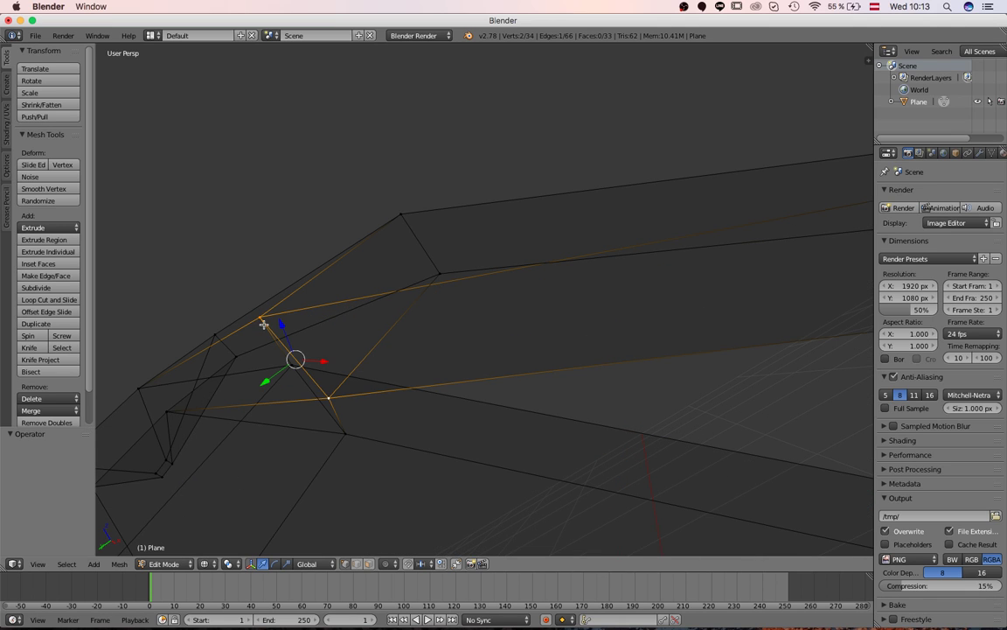
middle_drag(274, 313, 289, 347)
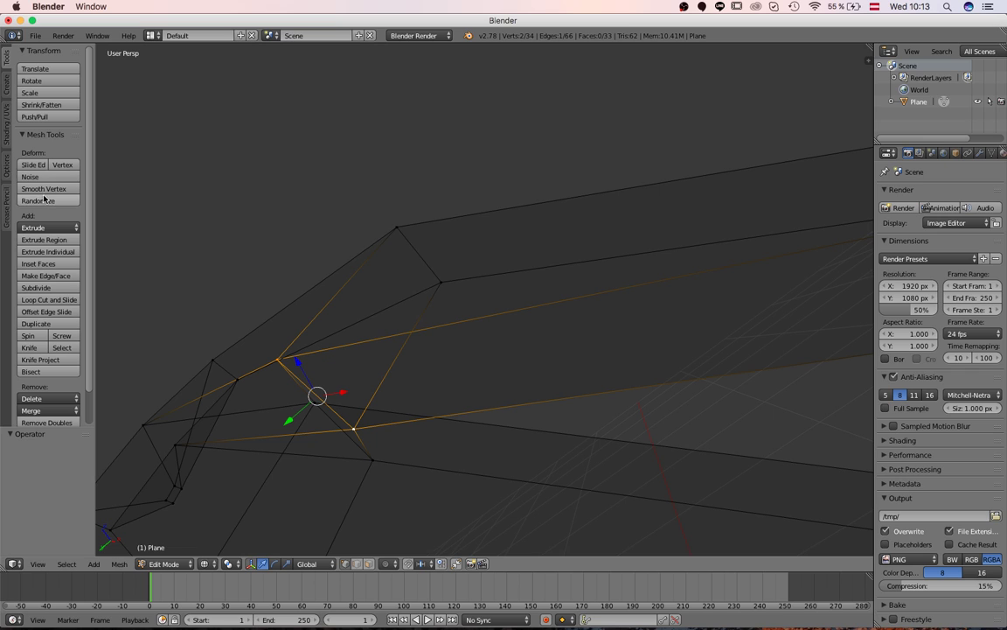
click(42, 289)
key(a)
right_click(316, 396)
key(g)
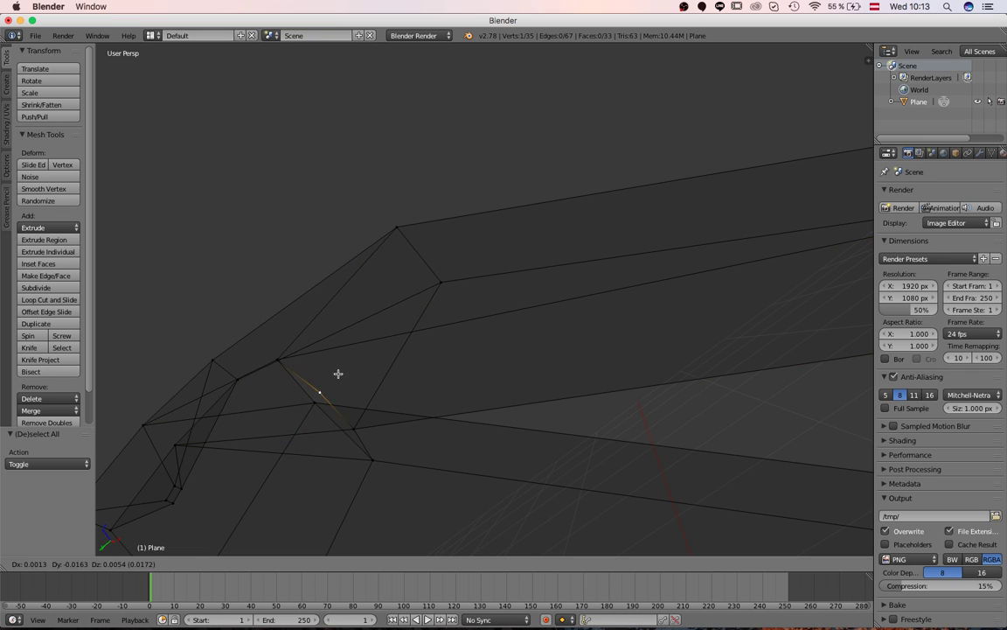
right_click(320, 383)
scroll(353, 380, down, 2)
scroll(524, 374, up, 2)
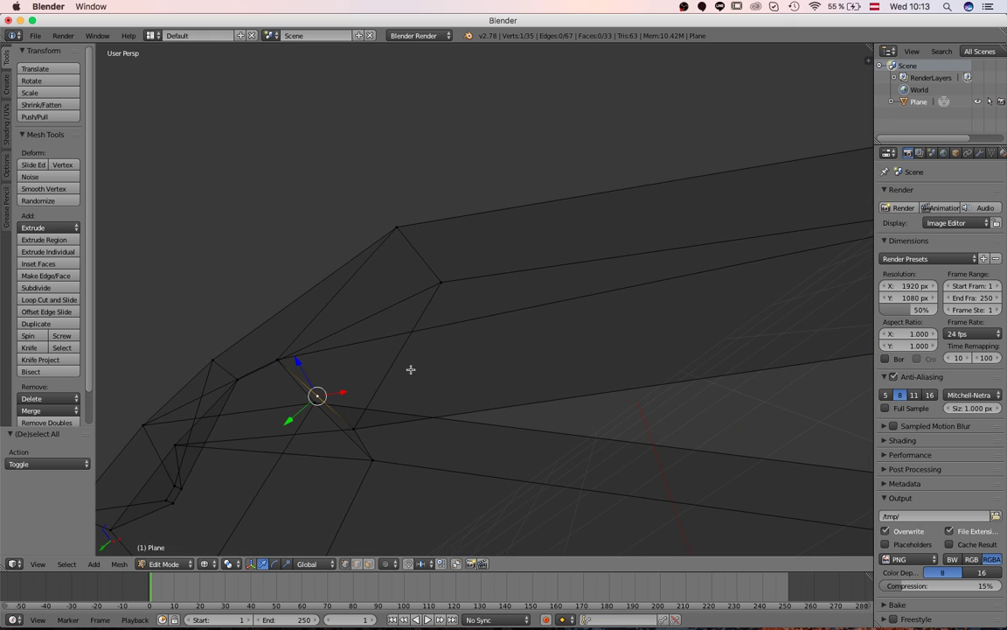
Select the upper and lower vertices at the far end of the upper strand's inner side face and move them slightly.
scroll(708, 288, down, 3)
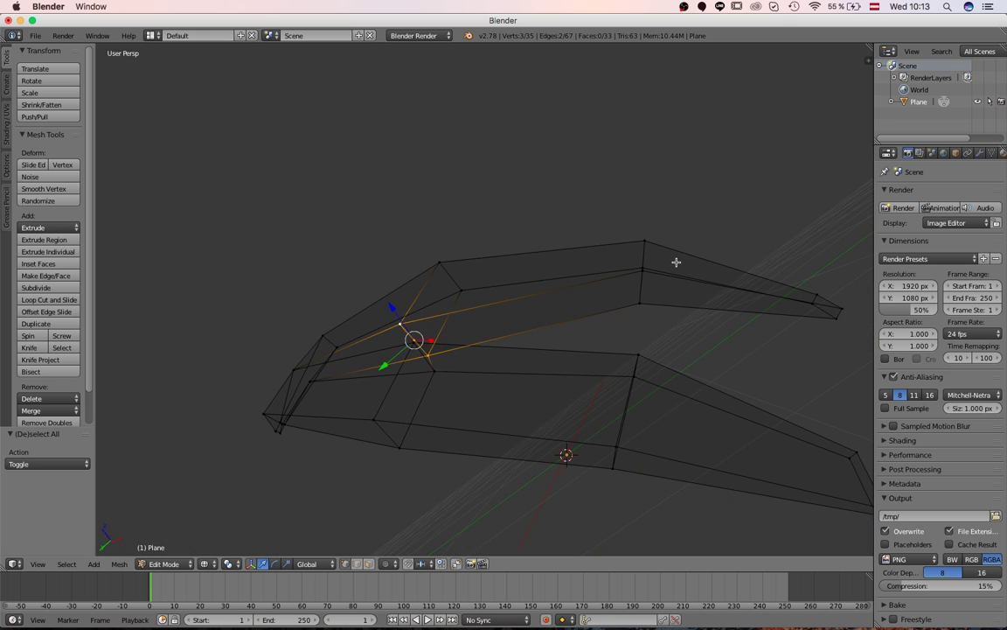
shift+right_click(636, 301)
middle_drag(544, 317, 379, 335)
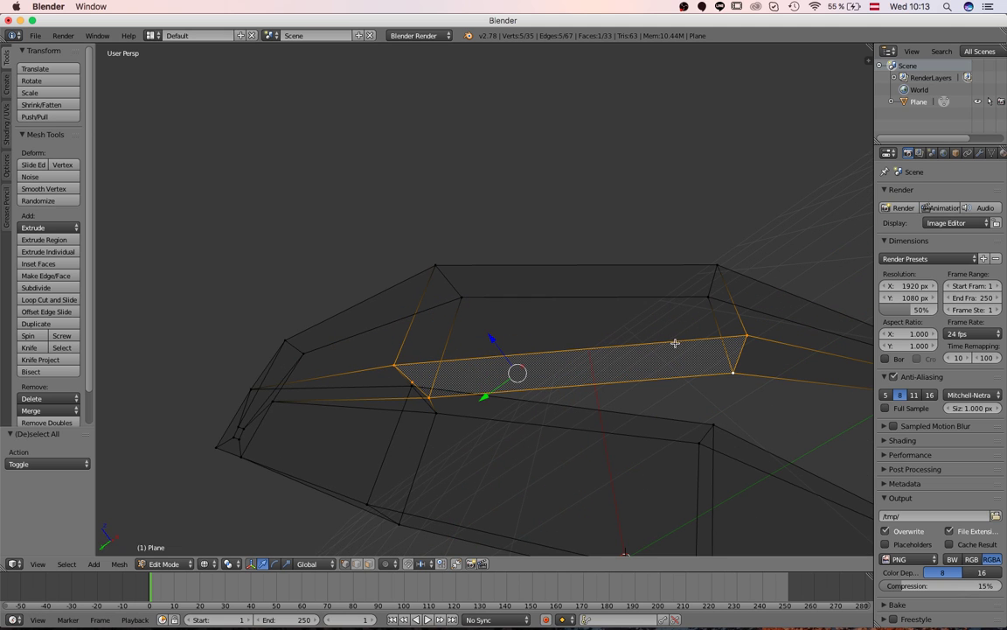
middle_drag(483, 378, 584, 280)
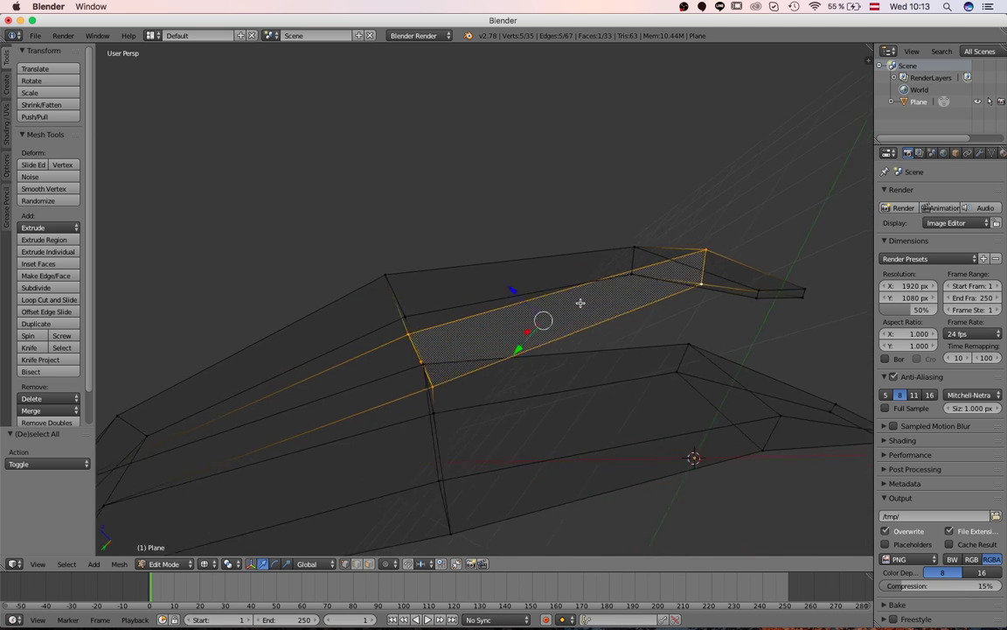
middle_drag(583, 302, 594, 294)
right_click(715, 249)
shift+right_click(706, 276)
key(g)
click(697, 293)
middle_drag(695, 297, 490, 375)
key(a)
mouse_move(591, 375)
middle_down()
mouse_move(575, 402)
mouse_move(585, 456)
mouse_move(571, 398)
mouse_move(579, 369)
middle_up()
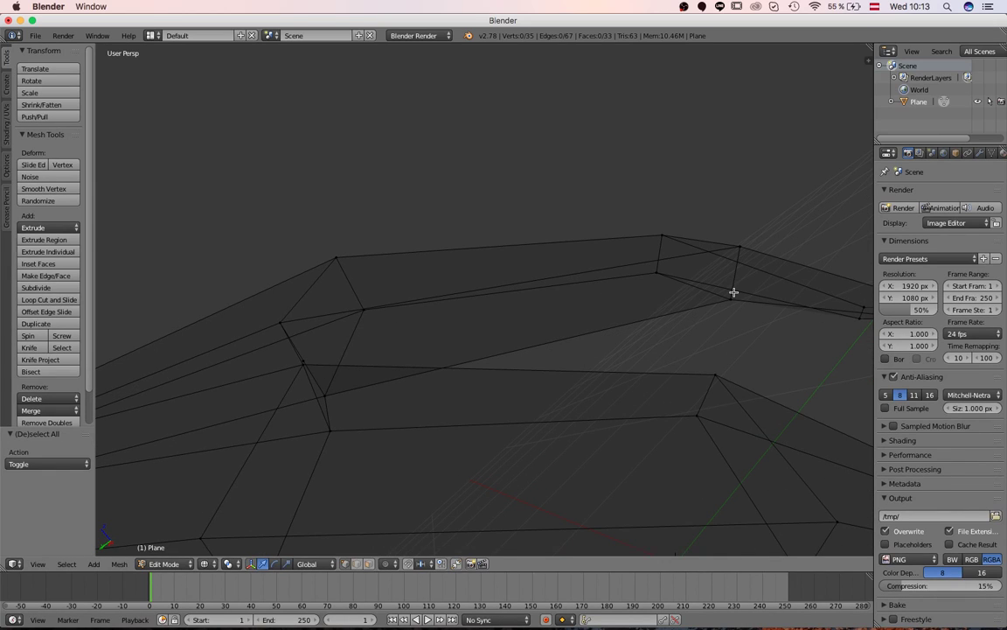
Knife-cut the strand's inner side face from its far lower vertex to the middle vertex at the fork, and inspect it in solid shading.
key(k)
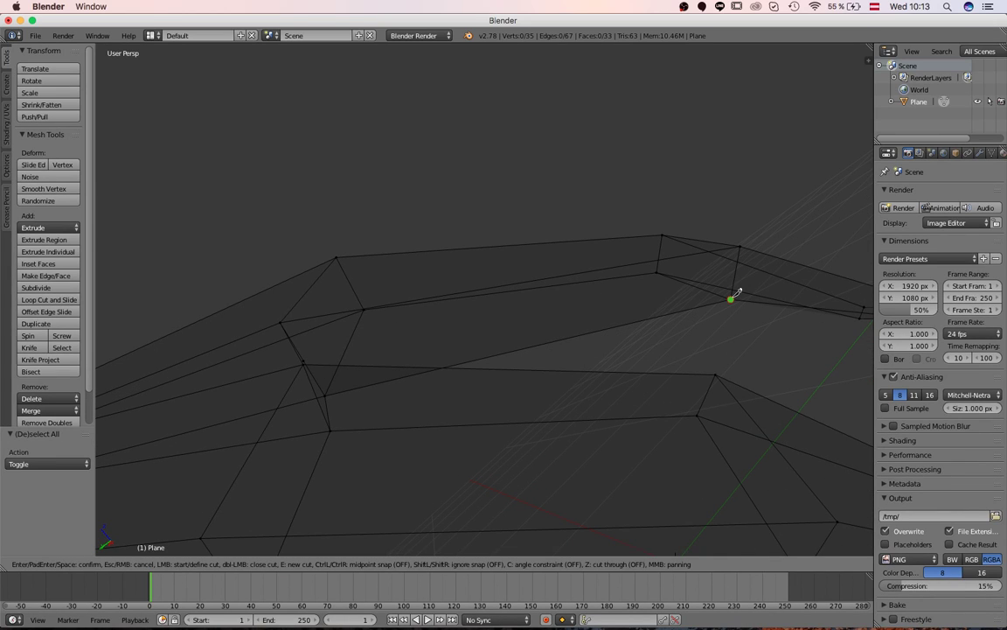
click(733, 297)
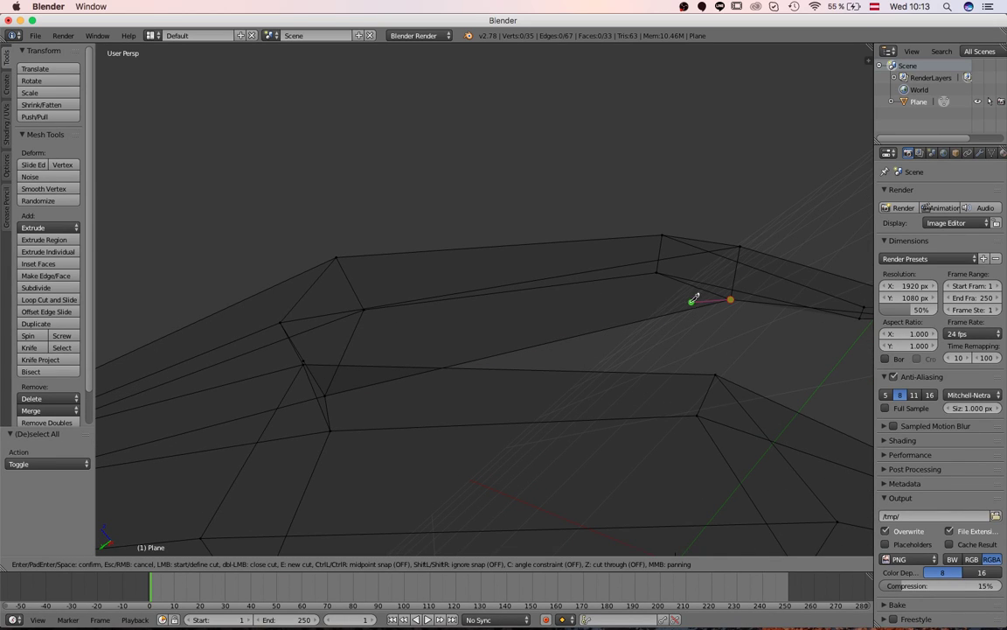
click(303, 358)
key(Return)
mouse_move(297, 320)
middle_down()
mouse_move(237, 321)
mouse_move(403, 314)
mouse_move(457, 342)
mouse_move(582, 365)
mouse_move(614, 355)
mouse_move(515, 389)
mouse_move(524, 366)
middle_up()
key(z)
scroll(336, 343, up, 5)
middle_drag(336, 343, 465, 372)
scroll(464, 371, down, 5)
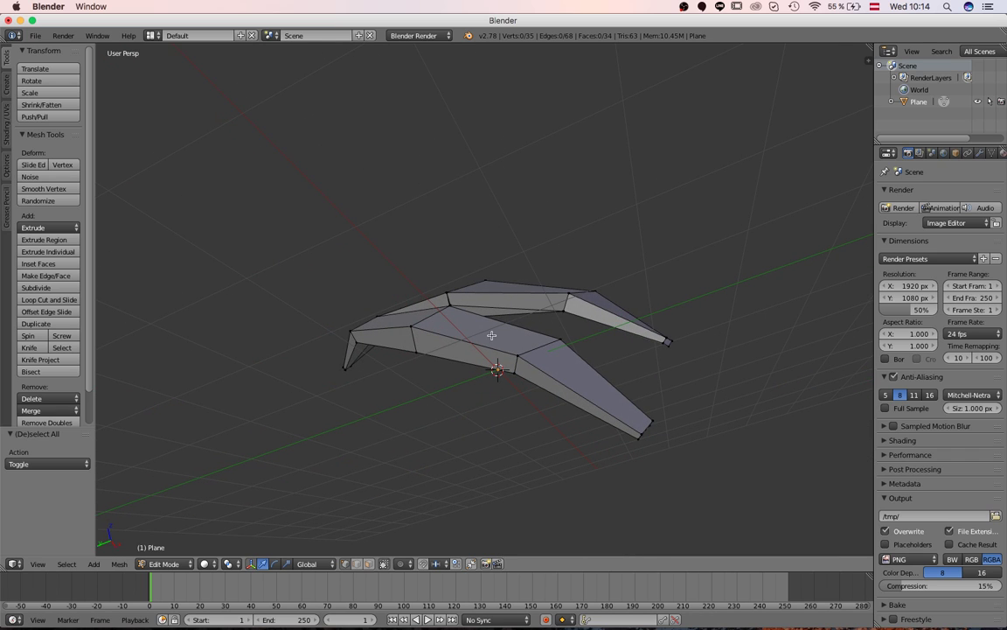
Undo the knife cut on the strand's inner side face and return to wireframe shading.
middle_drag(622, 285, 540, 457)
scroll(540, 456, up, 8)
middle_drag(358, 228, 364, 225)
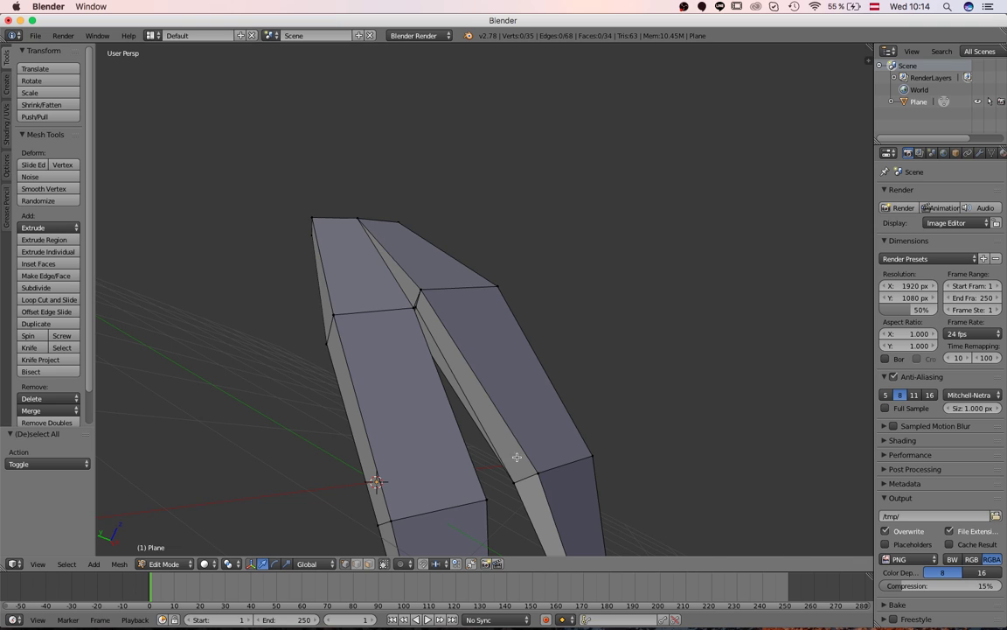
middle_drag(510, 430, 472, 376)
right_click(456, 377)
key(ctrl+x)
key(z)
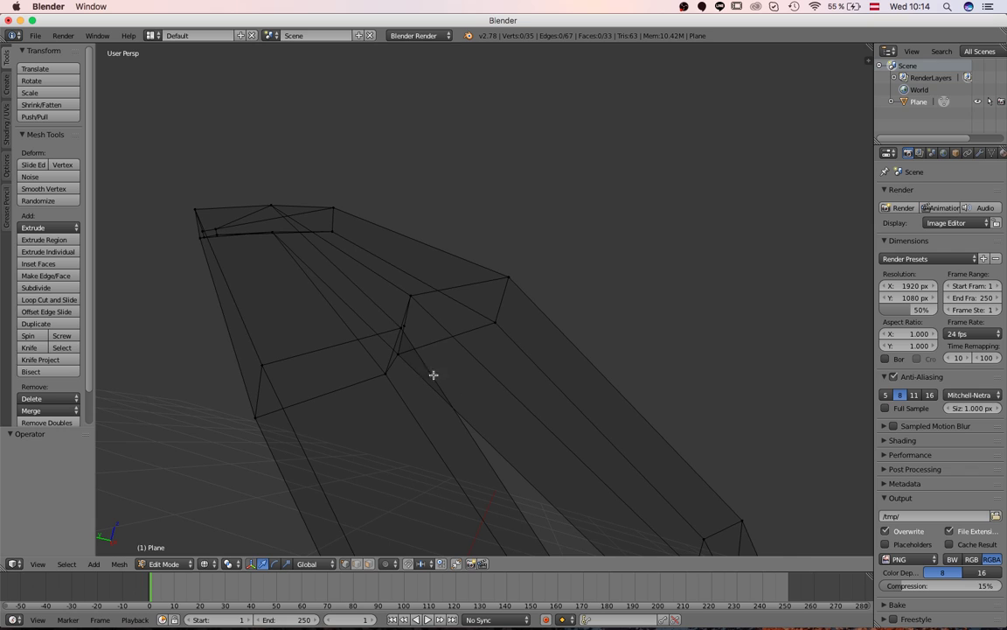
Select the strand's inner side face in face selection mode and delete it with the Only Faces option.
scroll(433, 375, up, 1)
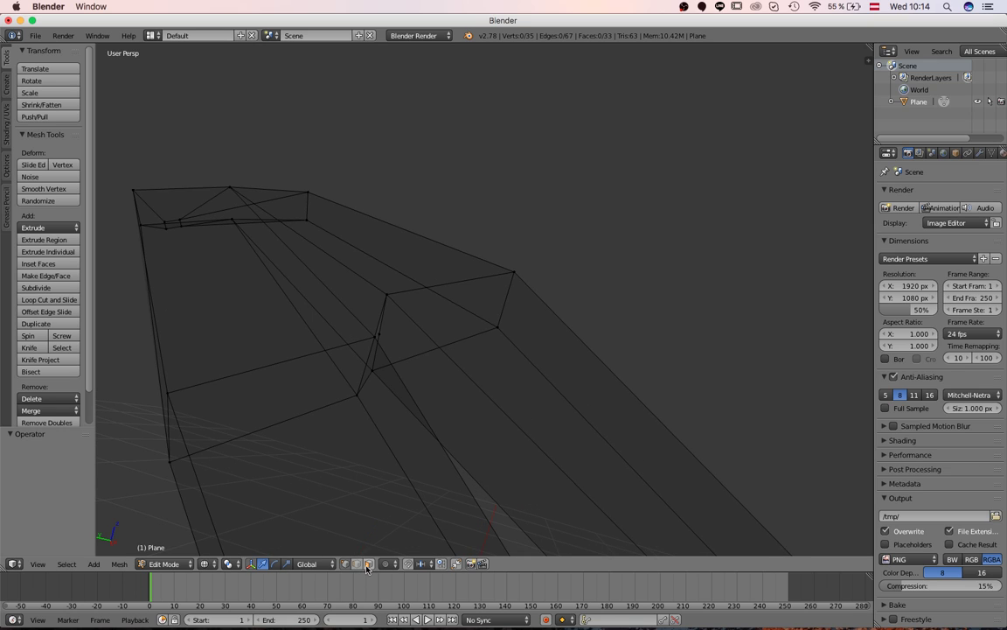
click(368, 565)
right_click(510, 449)
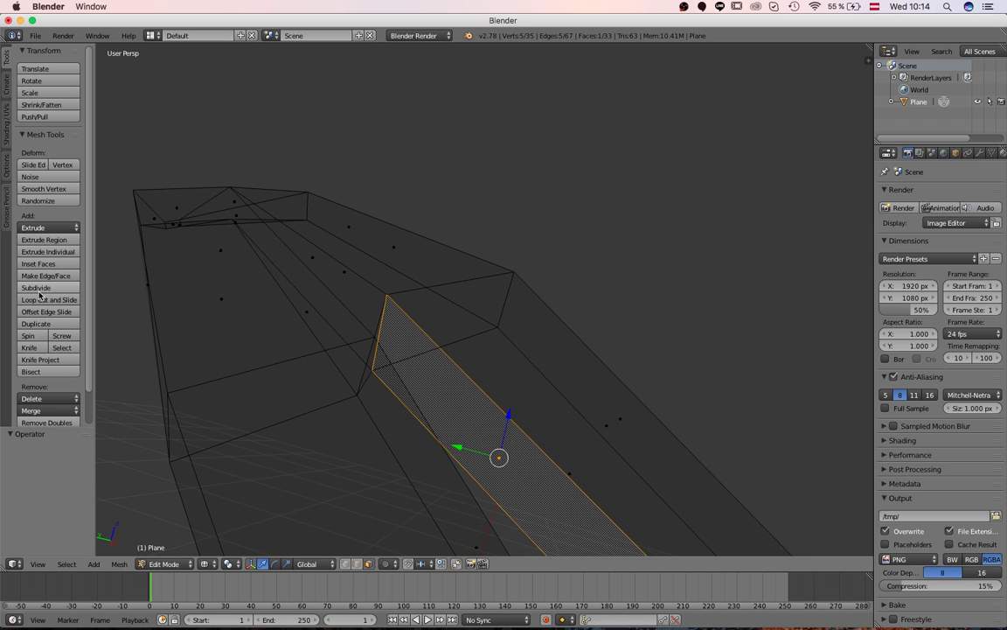
click(29, 347)
key(Escape)
middle_drag(498, 385, 500, 353)
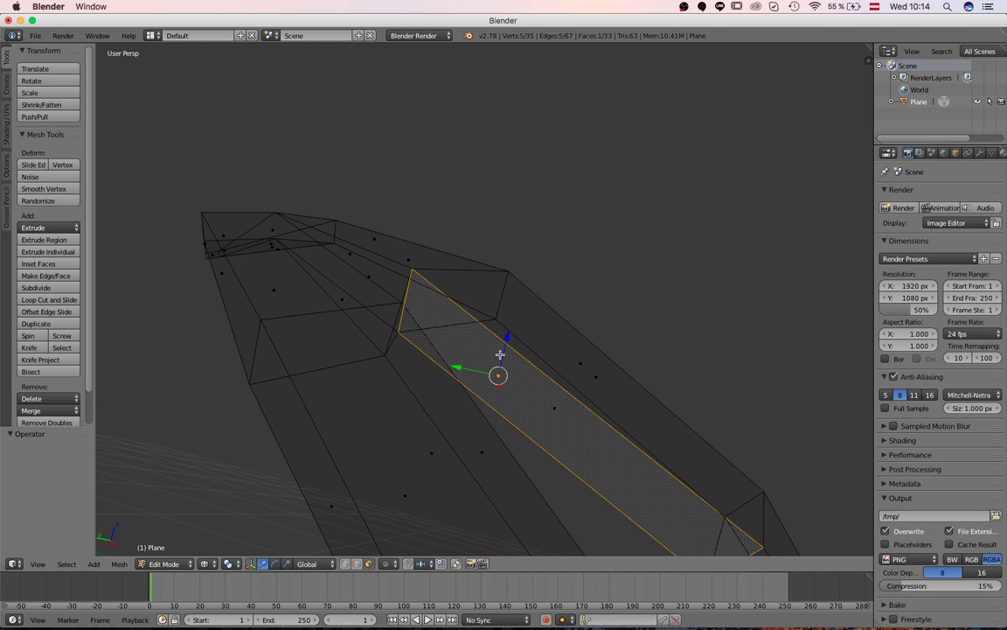
key(x)
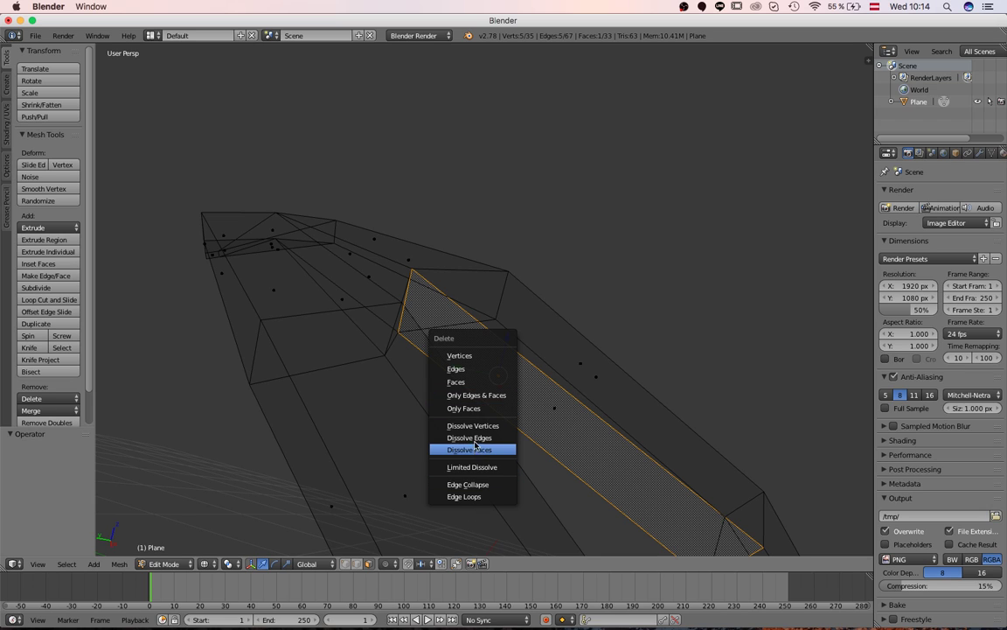
click(475, 410)
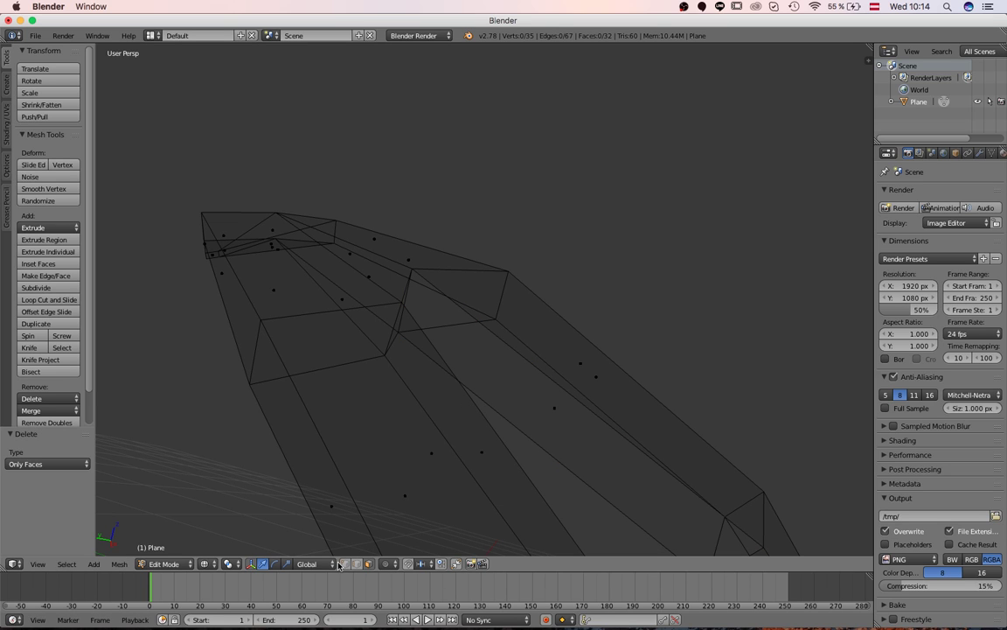
Refill the opened inner side in vertex selection mode with two faces that share the middle vertex at the fork.
right_click(405, 300)
shift+right_click(399, 338)
shift+middle_drag(653, 525, 634, 427)
shift+right_click(662, 443)
key(f)
middle_drag(544, 389, 548, 404)
right_click(542, 401)
shift+right_click(595, 359)
middle_drag(487, 357, 507, 396)
Merge the middle vertex at the fork and the neighbouring strand's adjacent upper vertex at their center.
key(a)
right_click(473, 352)
shift+right_click(494, 349)
key(w)
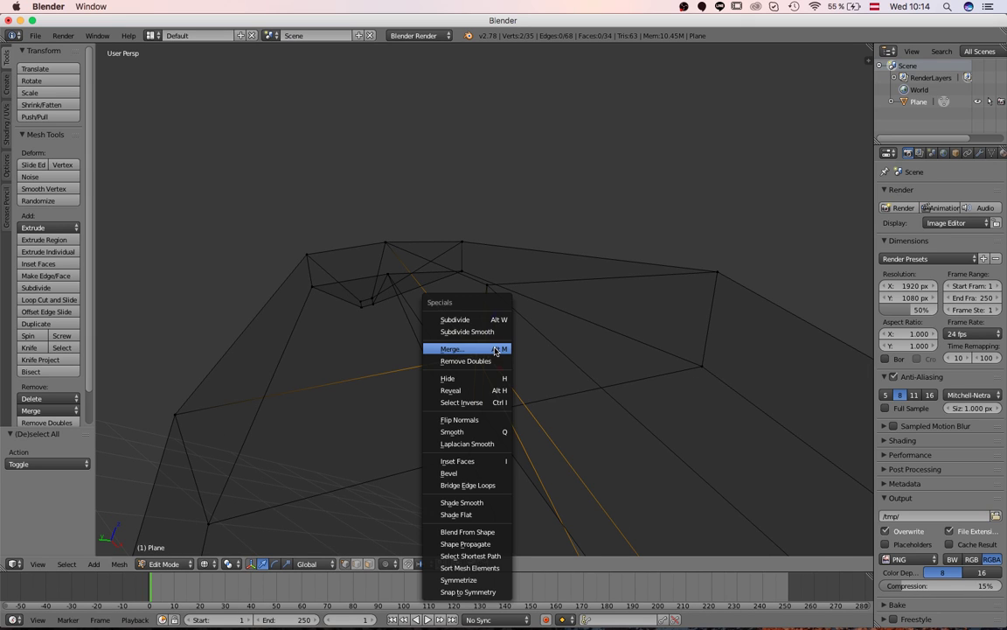
click(495, 350)
click(492, 349)
Select the four corner vertices of the inner side face next to the fork and delete only the face.
middle_drag(492, 349, 580, 418)
shift+right_click(437, 182)
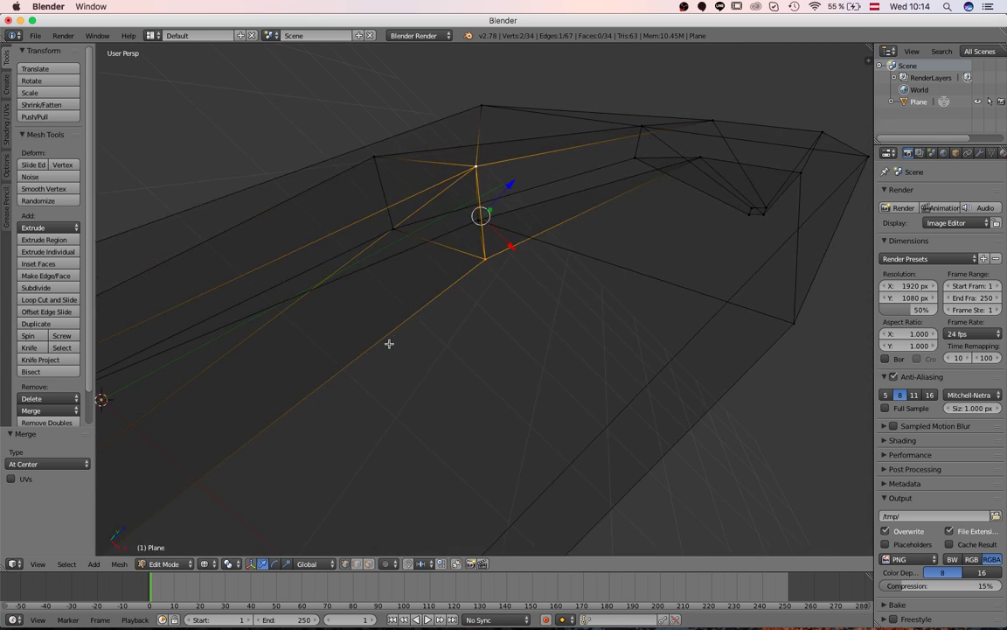
middle_drag(386, 347, 533, 378)
shift+right_click(435, 337)
shift+right_click(437, 340)
key(x)
click(497, 375)
Undo the last face deletion at the fork.
scroll(645, 310, down, 3)
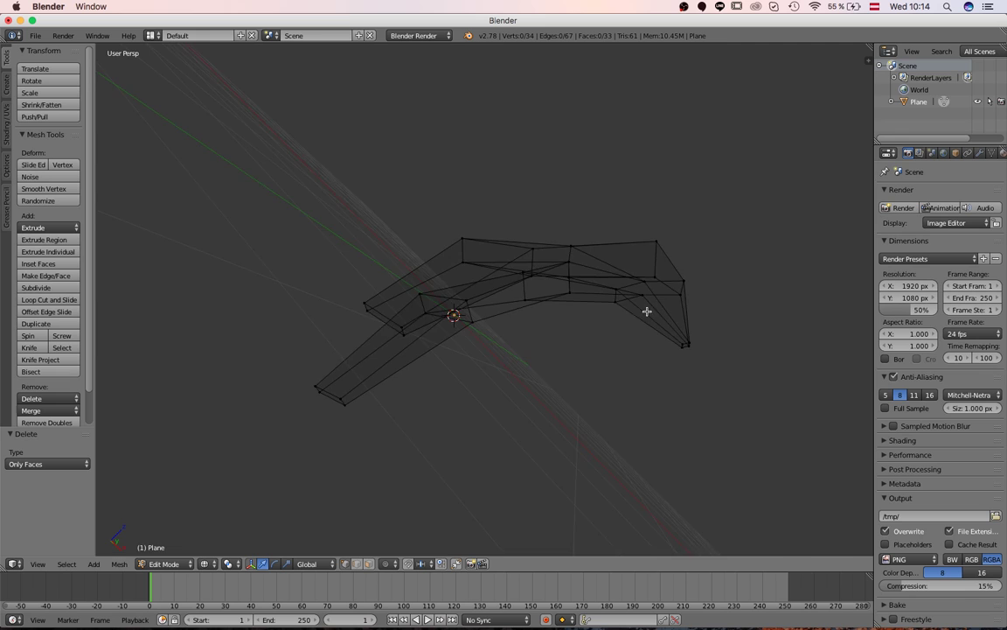
middle_drag(645, 310, 597, 320)
scroll(597, 319, up, 6)
scroll(595, 321, down, 2)
key(ctrl+z)
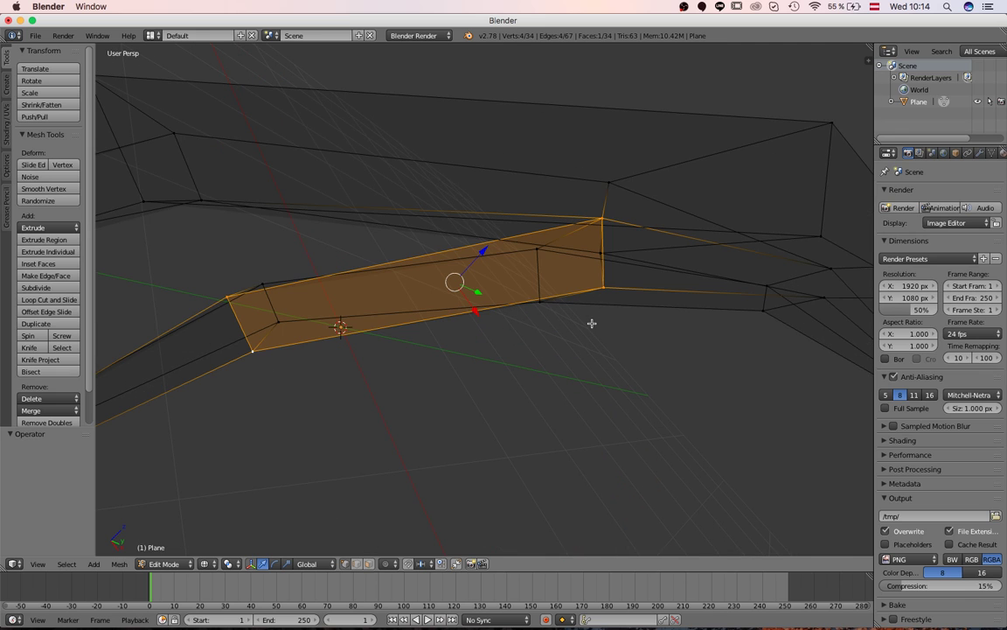
Redo the inner side face deletion and subdivide the short upright edge at the fork once to add a middle vertex.
scroll(604, 294, up, 3)
key(ctrl+shift+z)
key(a)
key(a)
right_click(706, 166)
shift+right_click(721, 278)
key(w)
click(715, 226)
right_click(709, 216)
key(g)
right_click(739, 211)
Refill the opened inner side with two faces that share the new middle vertex at the fork.
middle_drag(679, 213, 735, 239)
shift+right_click(755, 299)
middle_drag(513, 261, 544, 318)
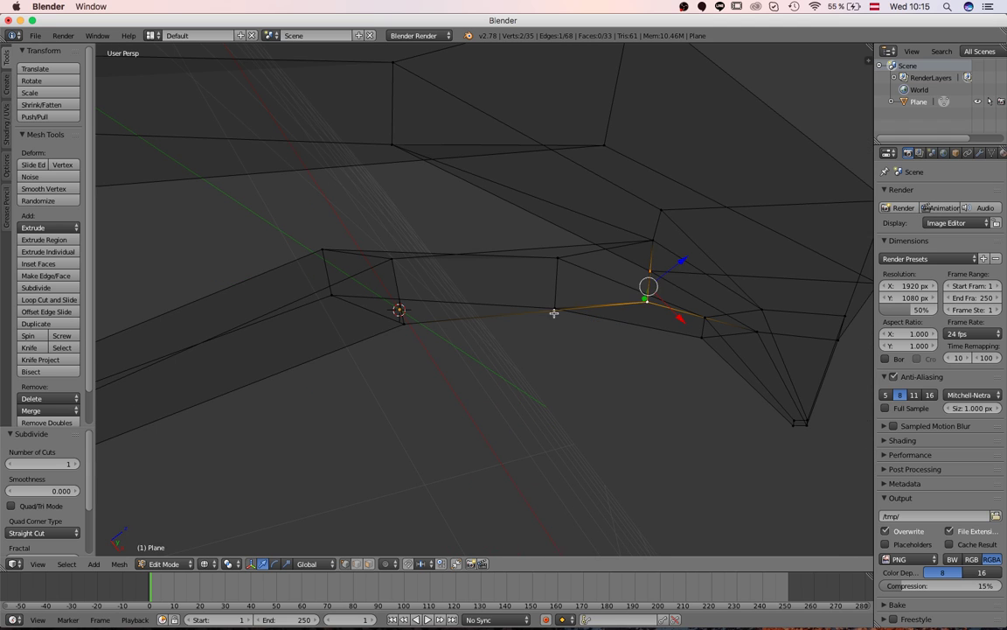
shift+right_click(393, 331)
key(f)
right_click(388, 264)
shift+right_click(410, 316)
key(f)
Merge the new middle vertex and the neighbouring vertex beside it at the fork at their center.
middle_drag(682, 252, 515, 320)
right_drag(538, 321, 520, 321)
right_click(523, 319)
shift+right_click(556, 317)
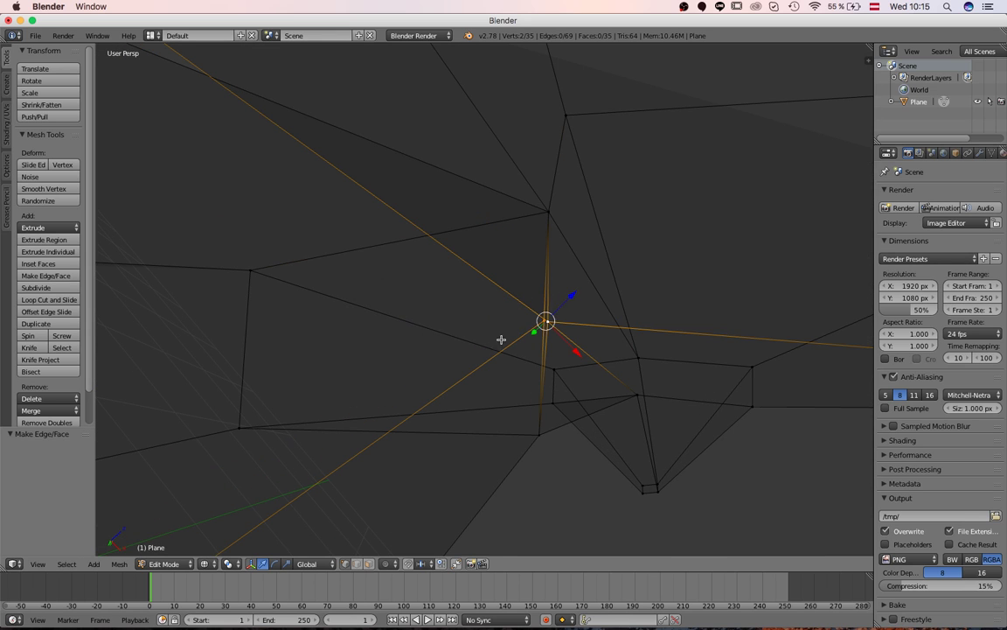
key(w)
click(578, 329)
click(556, 325)
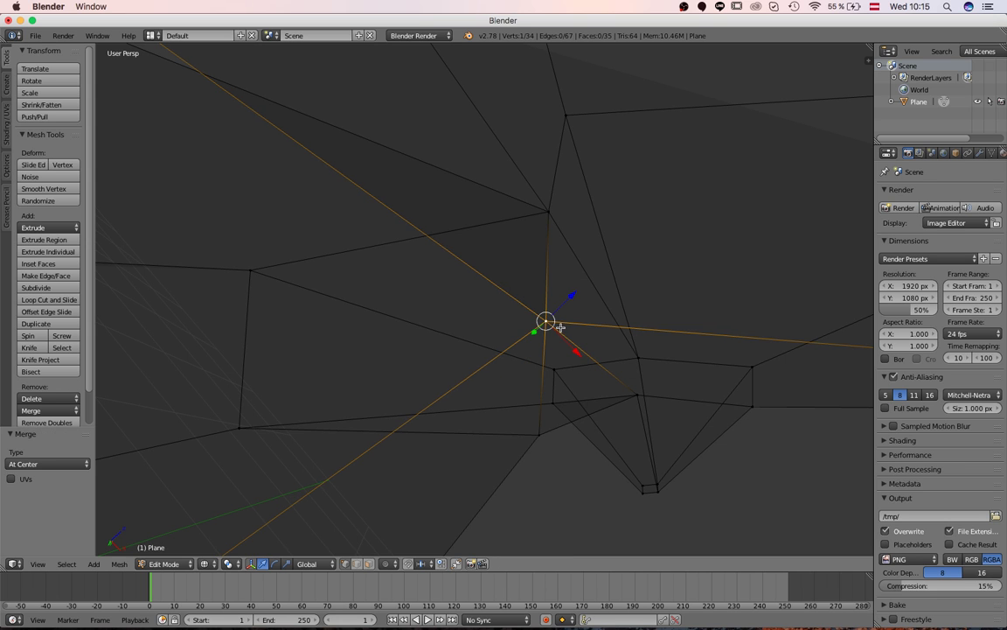
Select the whole strand mesh, recalculate its normals, and display it in solid shading.
middle_drag(556, 325, 589, 294)
key(a)
right_drag(589, 294, 589, 296)
click(589, 295)
key(a)
key(a)
scroll(498, 306, down, 6)
middle_drag(498, 306, 603, 470)
key(ctrl+n)
key(Tab)
key(Tab)
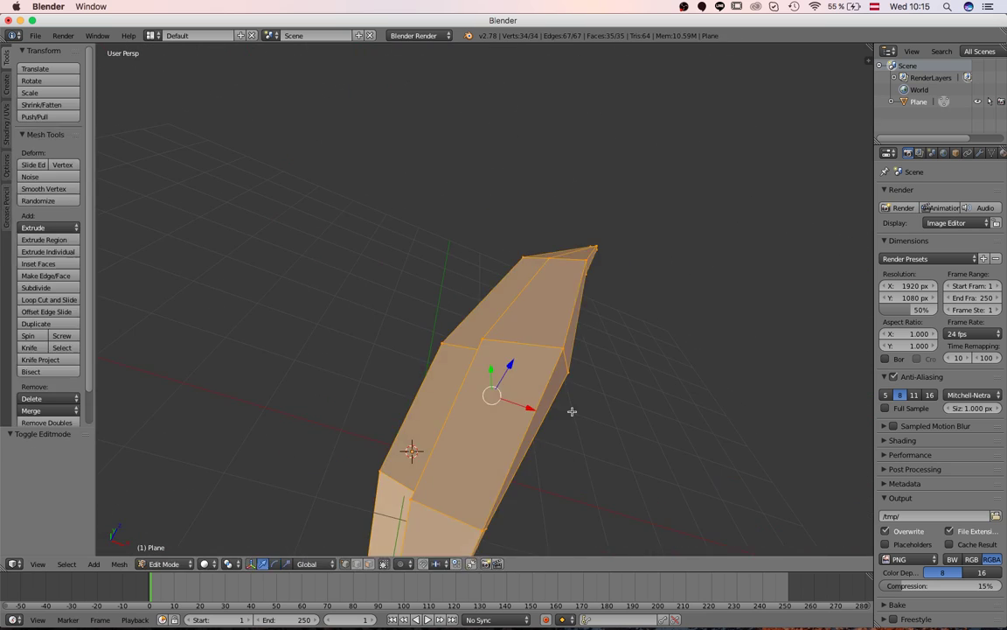
Move two vertices along the strand's outer side edge slightly inward and return to Object Mode.
right_click(574, 360)
key(g)
click(558, 350)
right_click(570, 277)
right_click(571, 306)
key(g)
click(563, 307)
middle_drag(489, 333, 560, 411)
key(Tab)
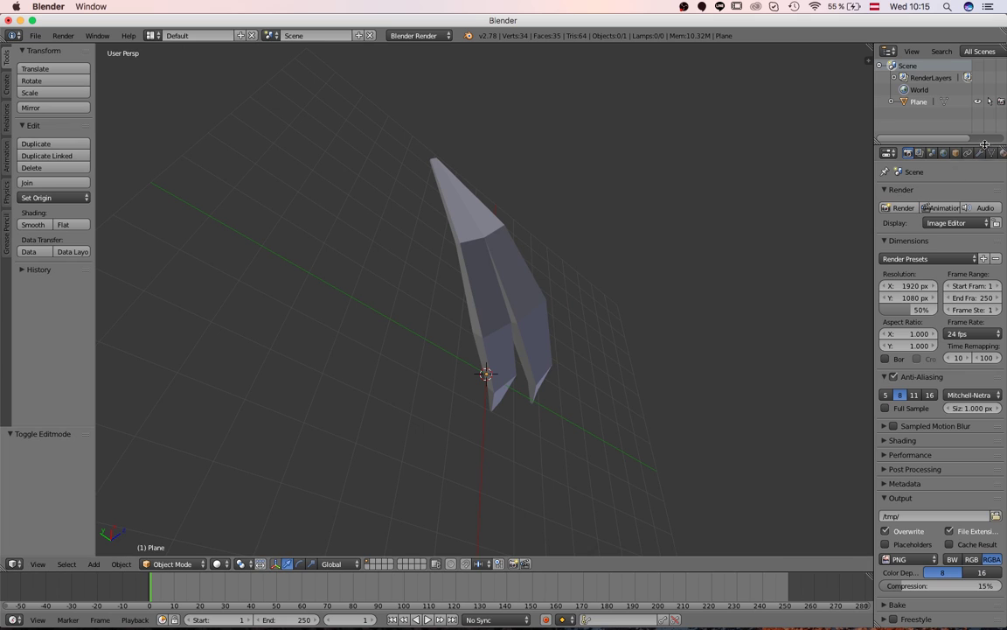
Add a Subdivision Surface modifier to the hair strand and inspect the smoothed shape.
click(980, 152)
click(940, 192)
click(779, 393)
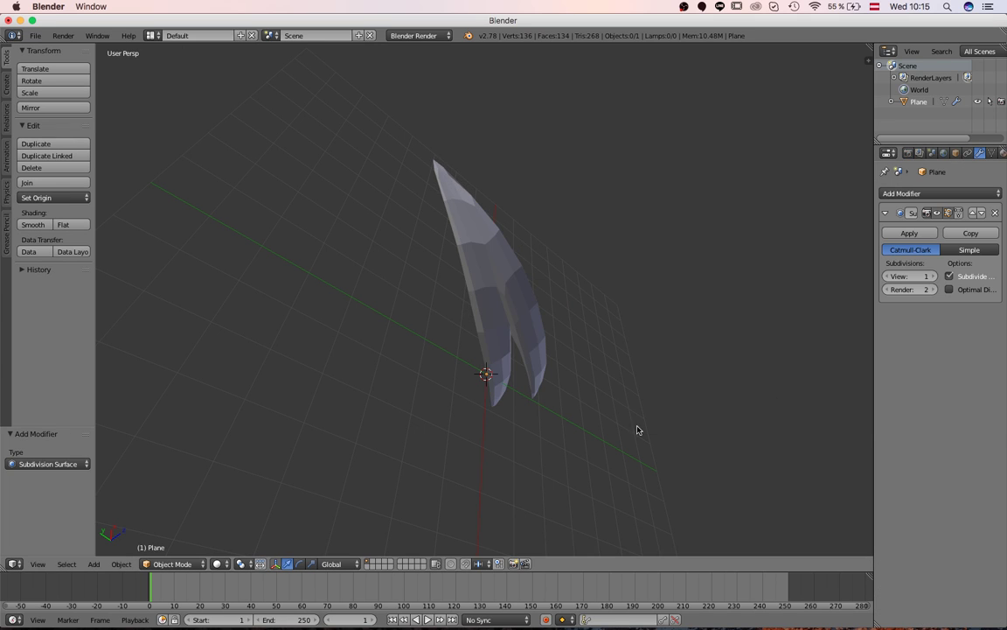
middle_drag(623, 427, 535, 350)
key(a)
key(a)
key(Tab)
key(a)
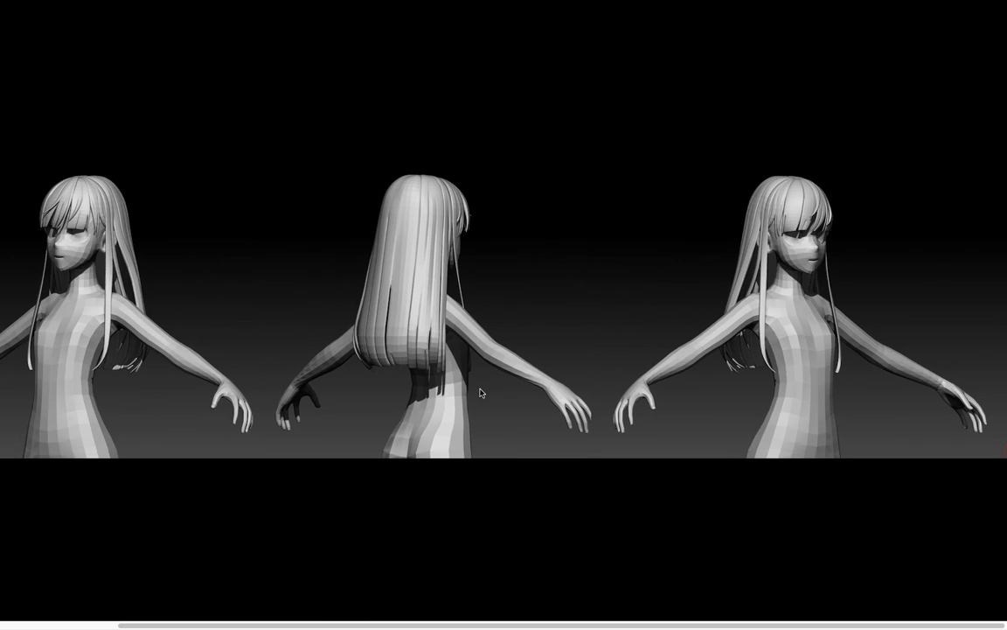
Examine the long straight hairstyle on the reference image showing the character from several angles.
ctrl+scroll(486, 232, down, 1)
scroll(455, 232, left, 2)
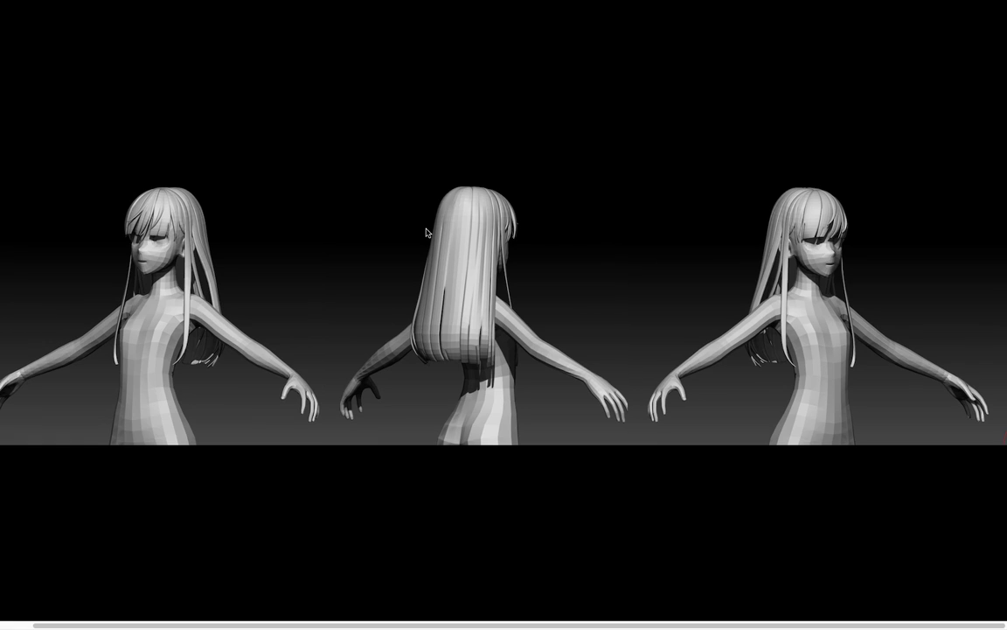